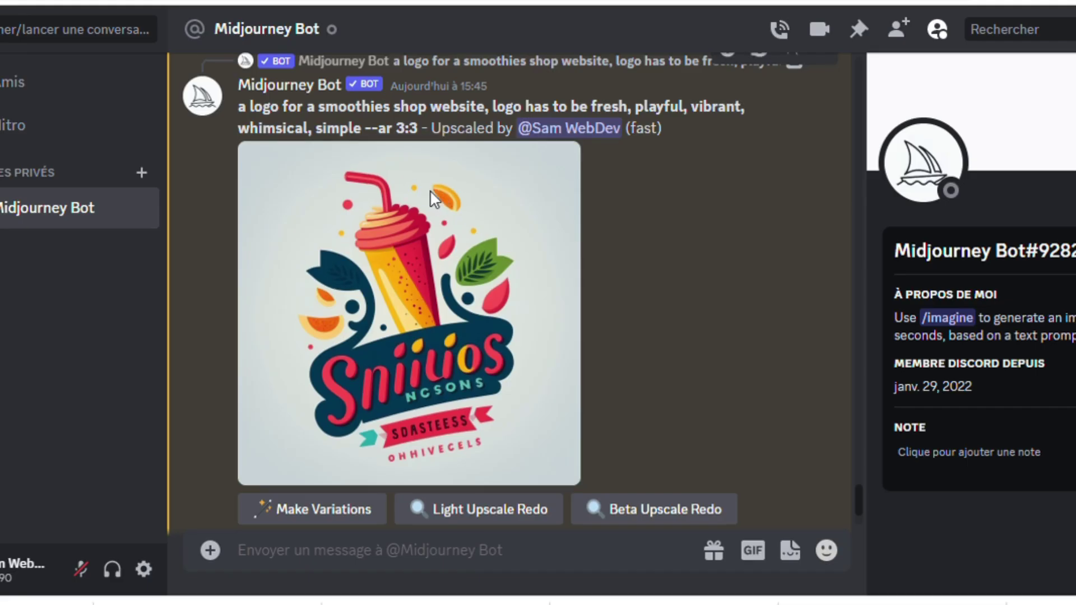
Scroll through the AI-generated logo images and the smoothie home page logo preview
scroll(429, 189, "up", 4)
scroll(429, 190, "up", 4)
scroll(429, 189, "up", 2)
scroll(428, 187, "down", 2)
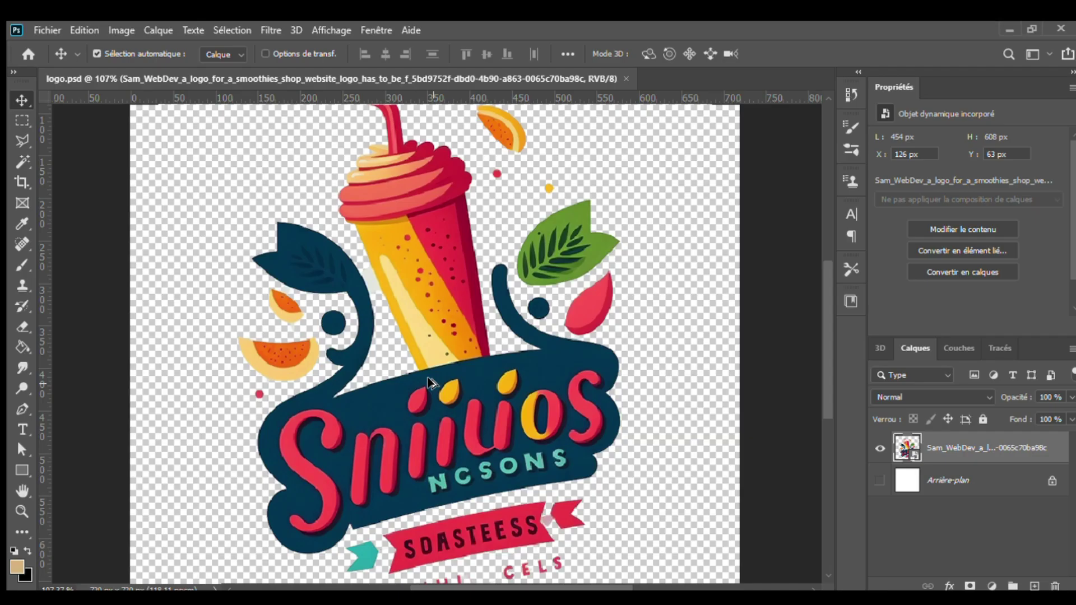
Fill the selected banner shape behind the red lettering in logo.psd with white
scroll(438, 408, "up", 2)
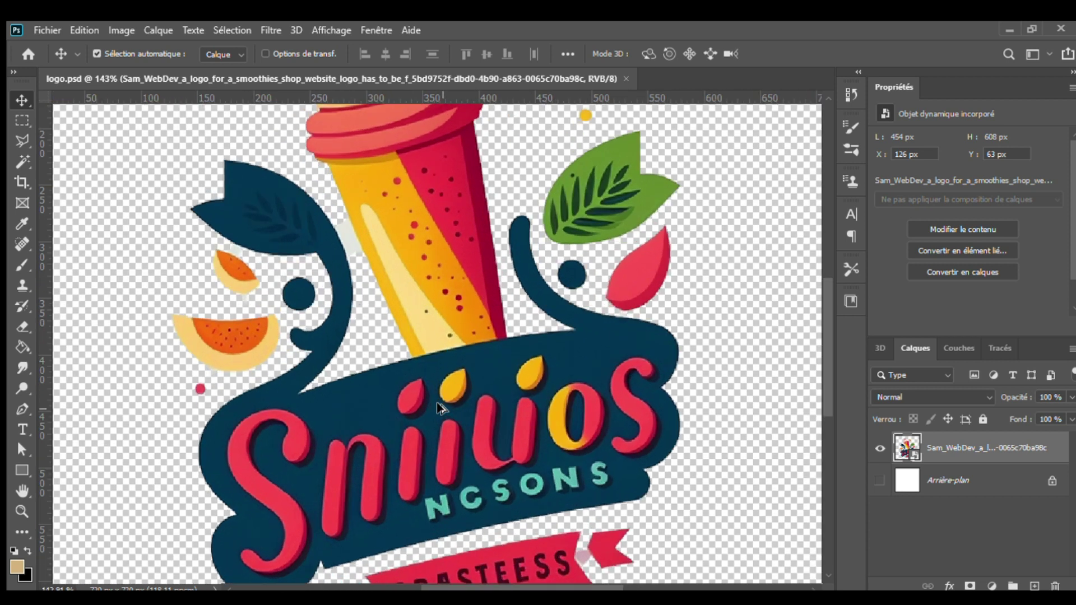
key("d")
key("x")
left_click(355, 372)
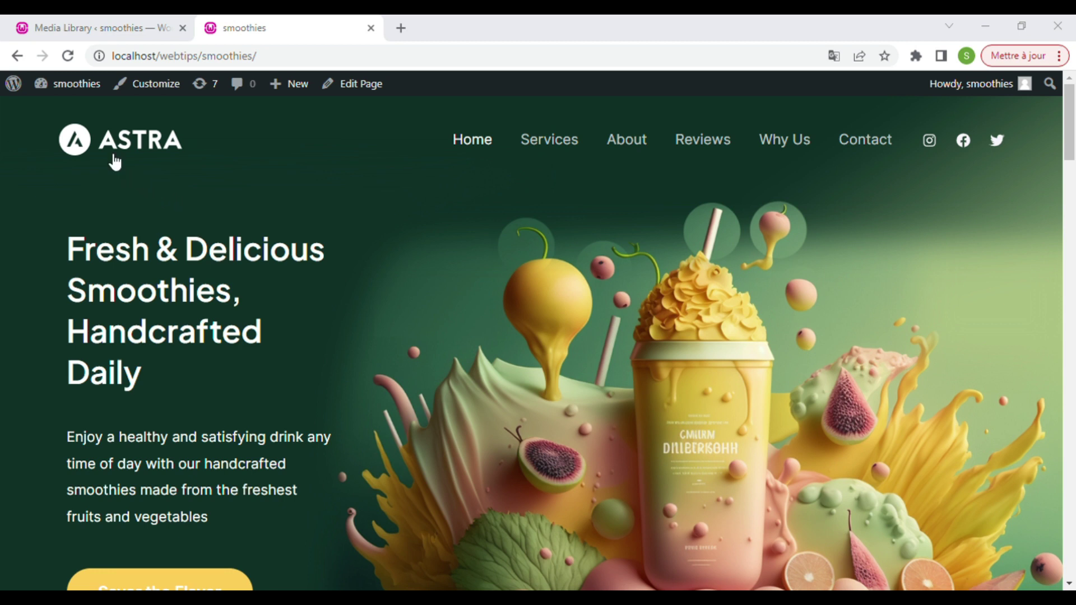
mouse_move(69, 83)
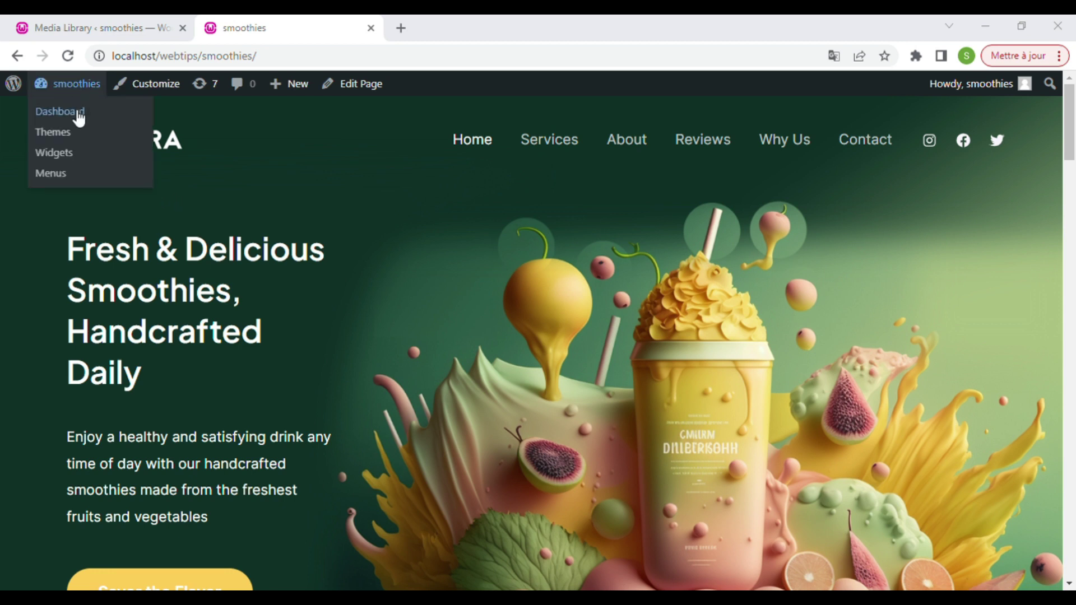
Upload logo.png to the media library via Dashboard > Media > Add New
left_click(79, 118)
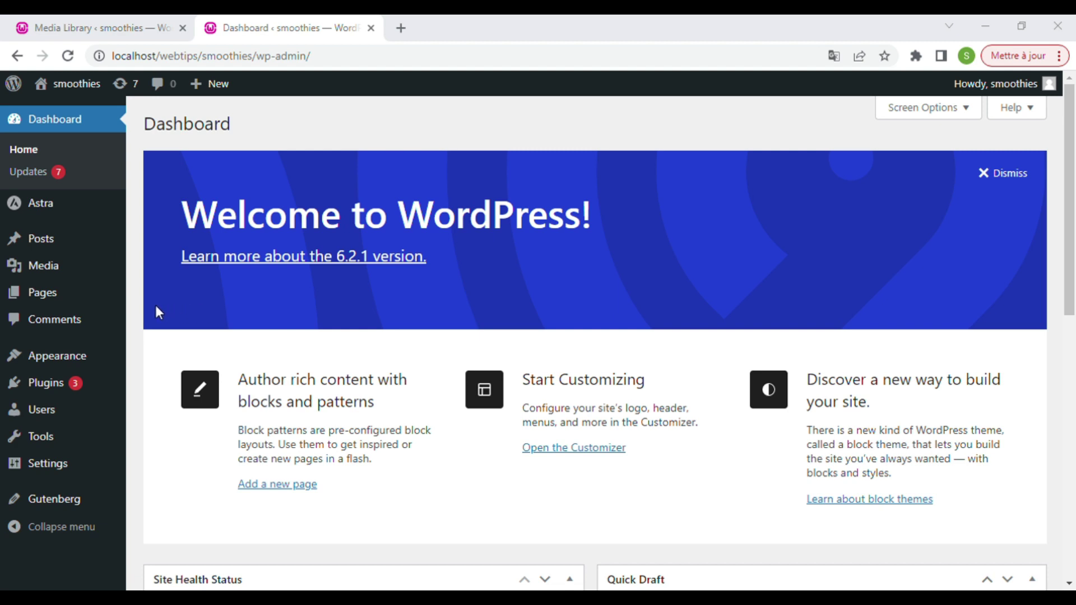
mouse_move(43, 265)
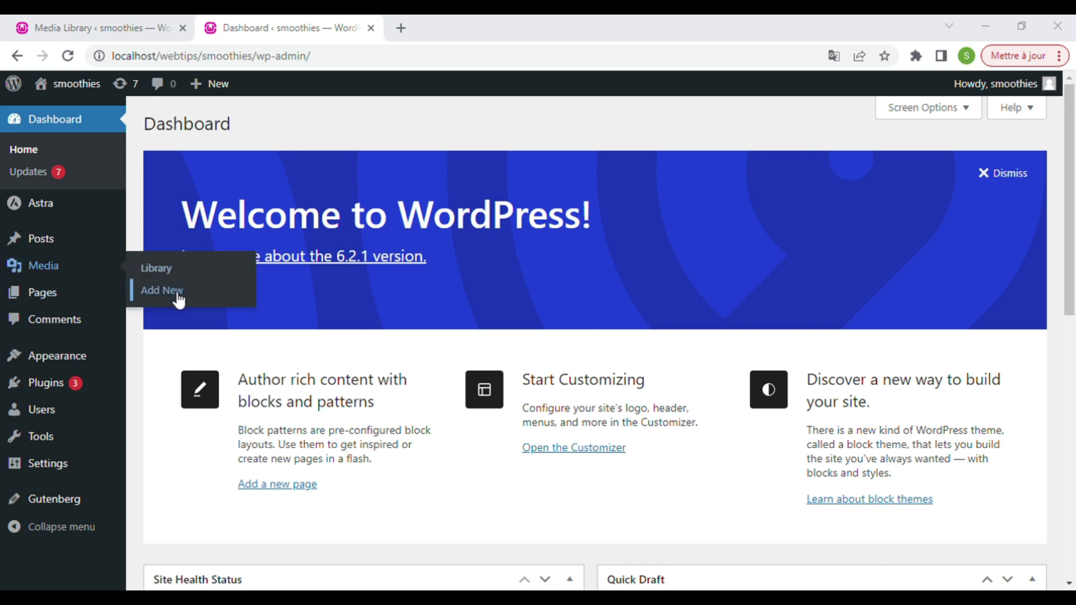
left_click(176, 296)
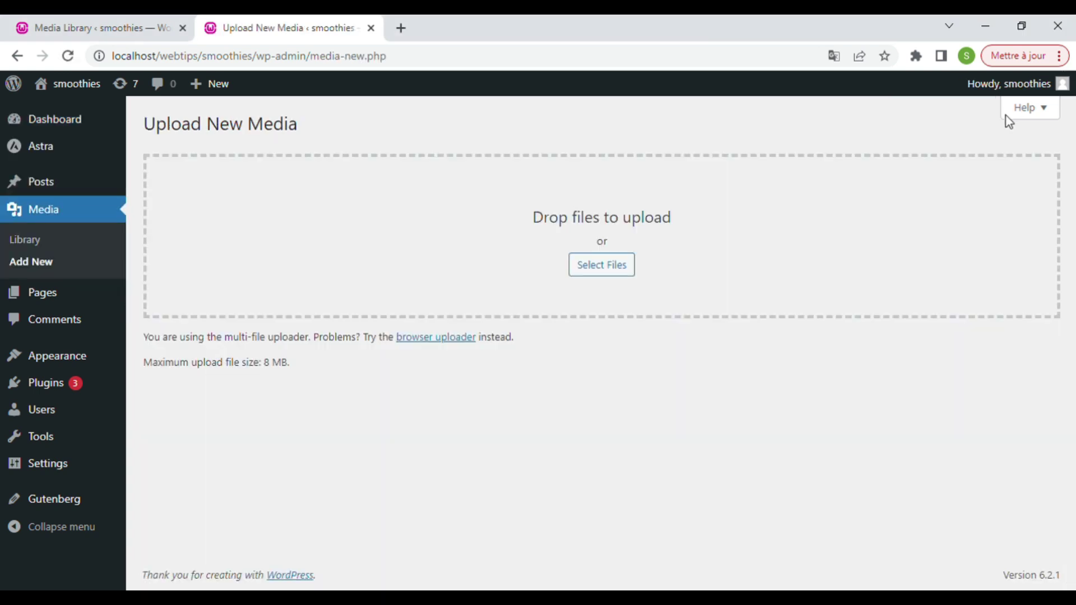
left_click(621, 281)
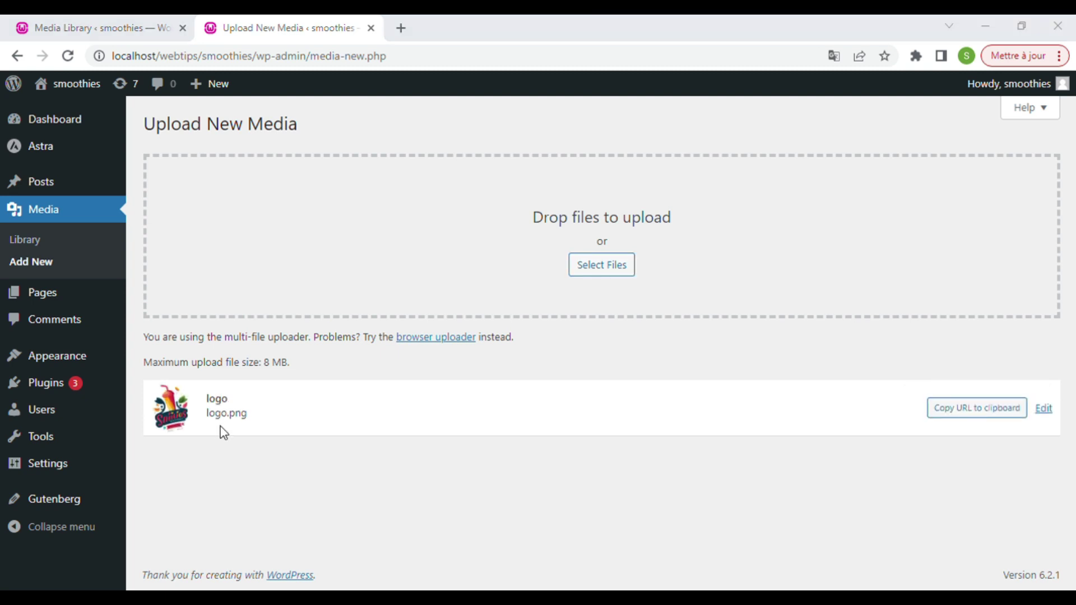
mouse_move(42, 292)
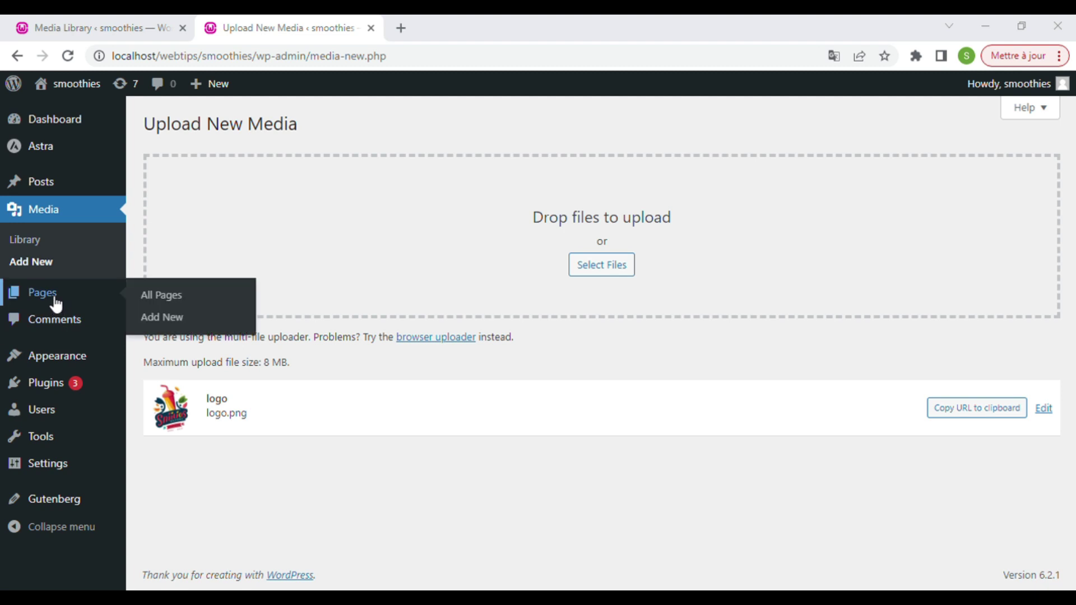
From the Home page, open Customizer > Header Builder > Site Title & Logo's Change Logo picker
left_click(149, 296)
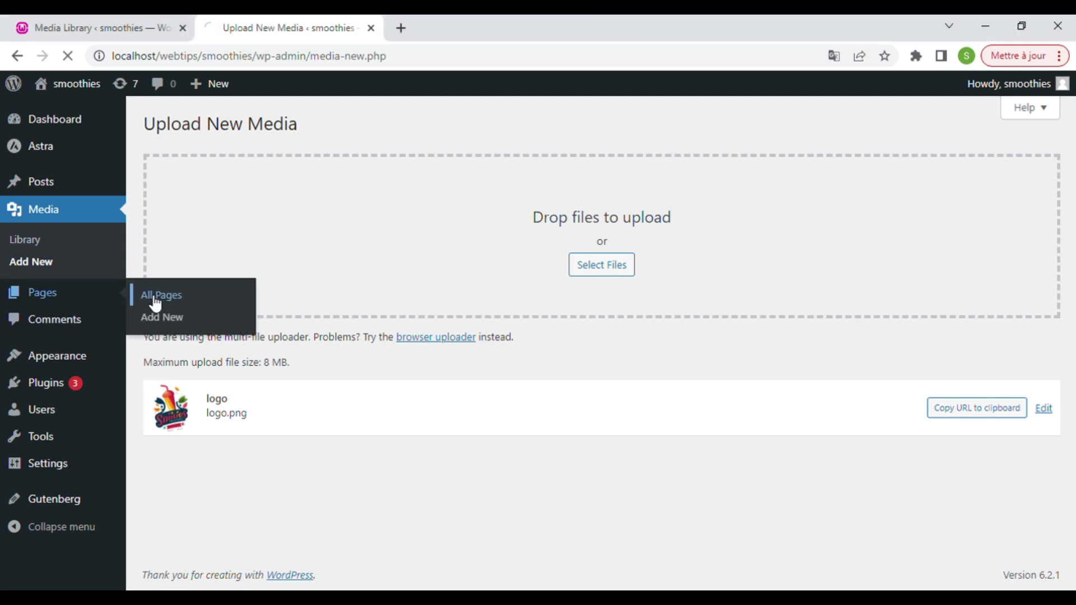
mouse_move(252, 250)
left_click(309, 271)
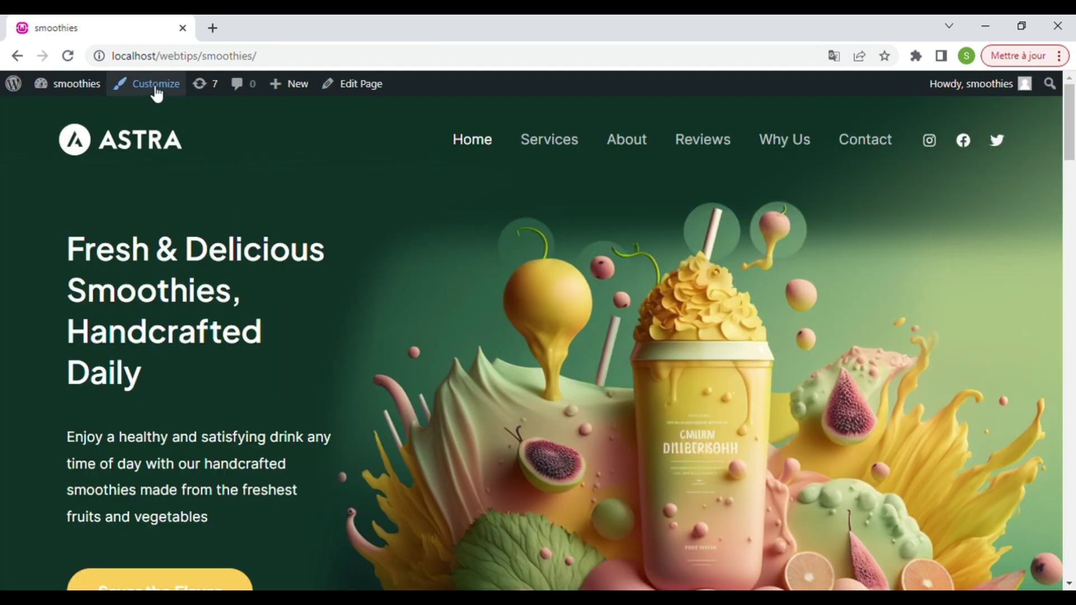
left_click(158, 84)
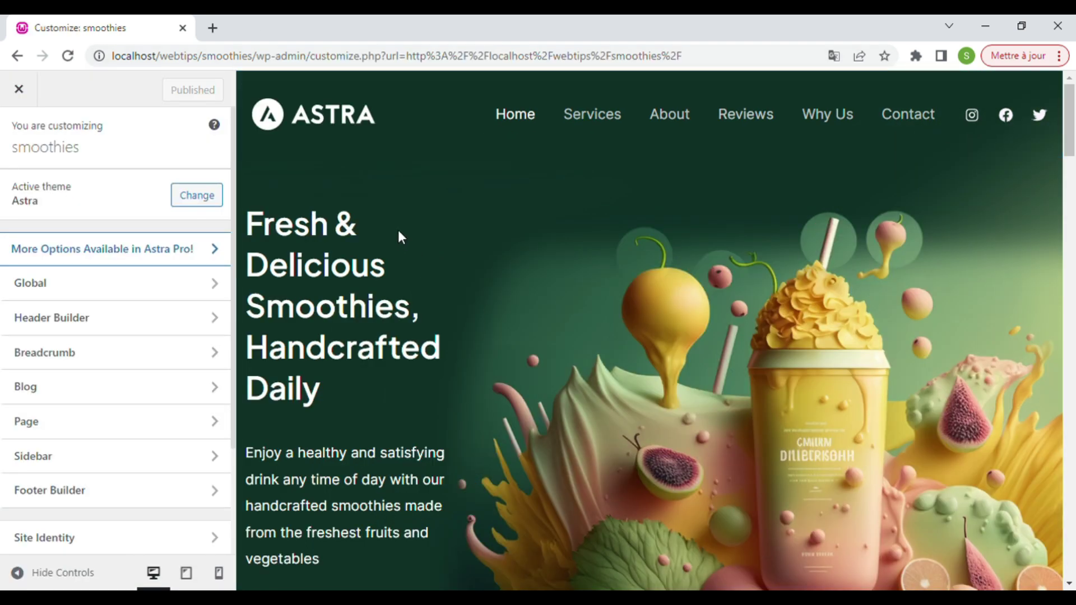
left_click(108, 333)
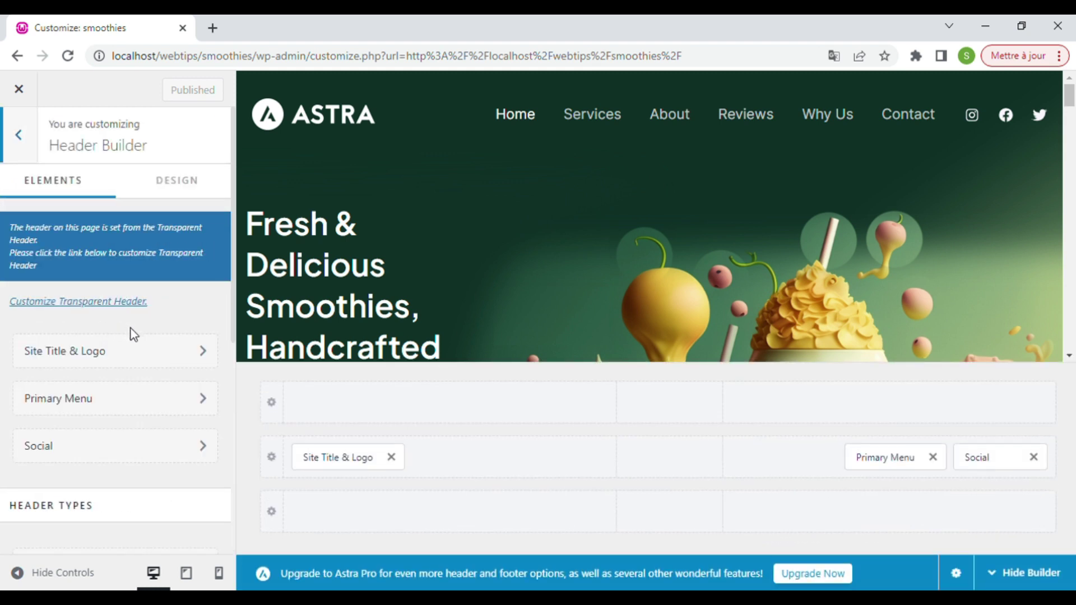
left_click(99, 358)
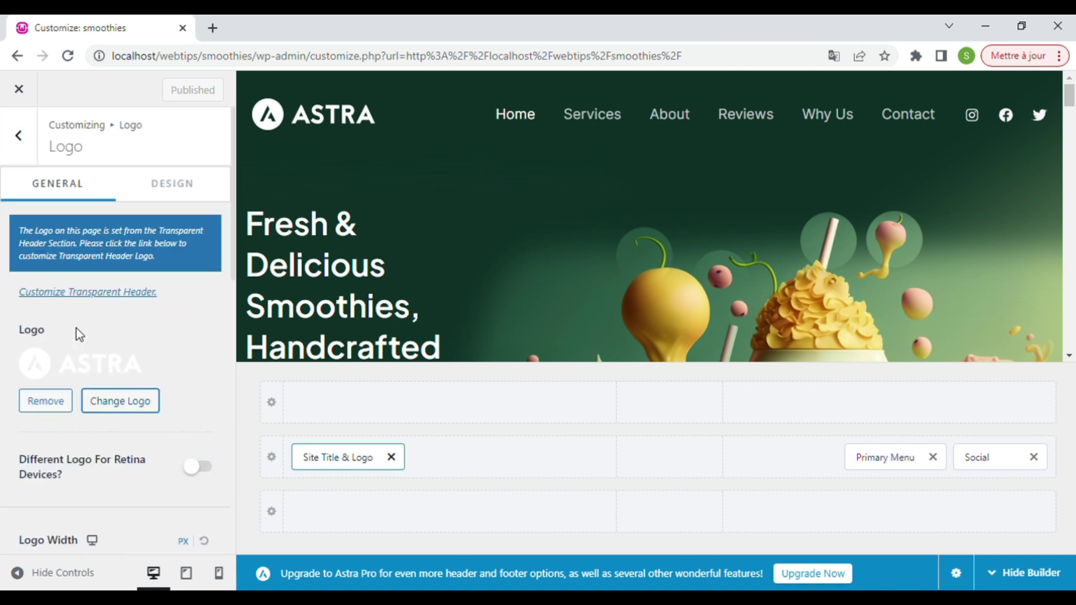
left_click(134, 409)
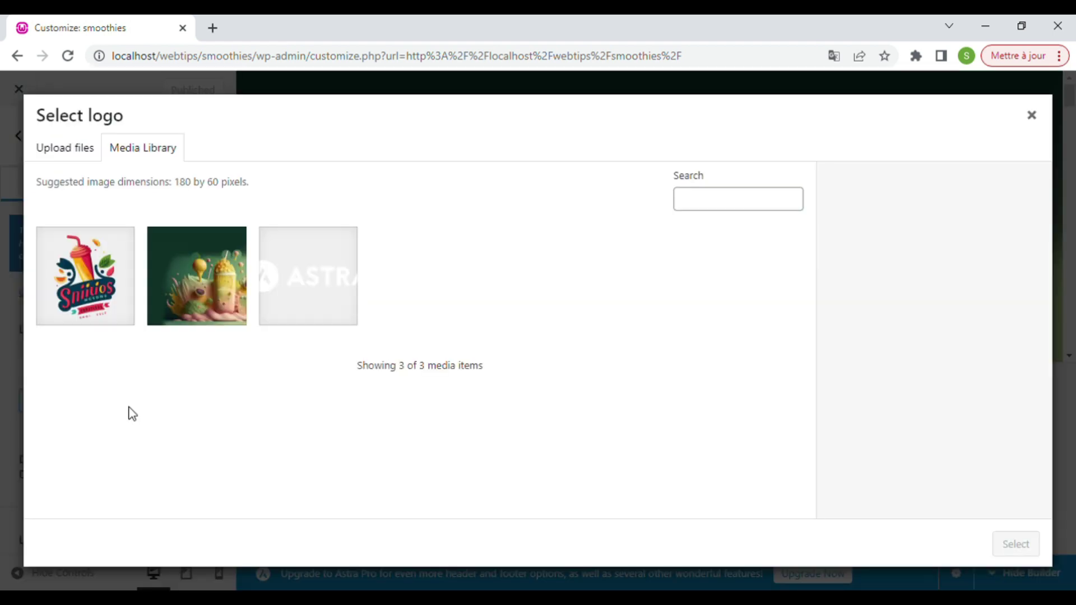
Choose logo.png, crop it to nearly the full image including the straw, and apply it
left_click(107, 289)
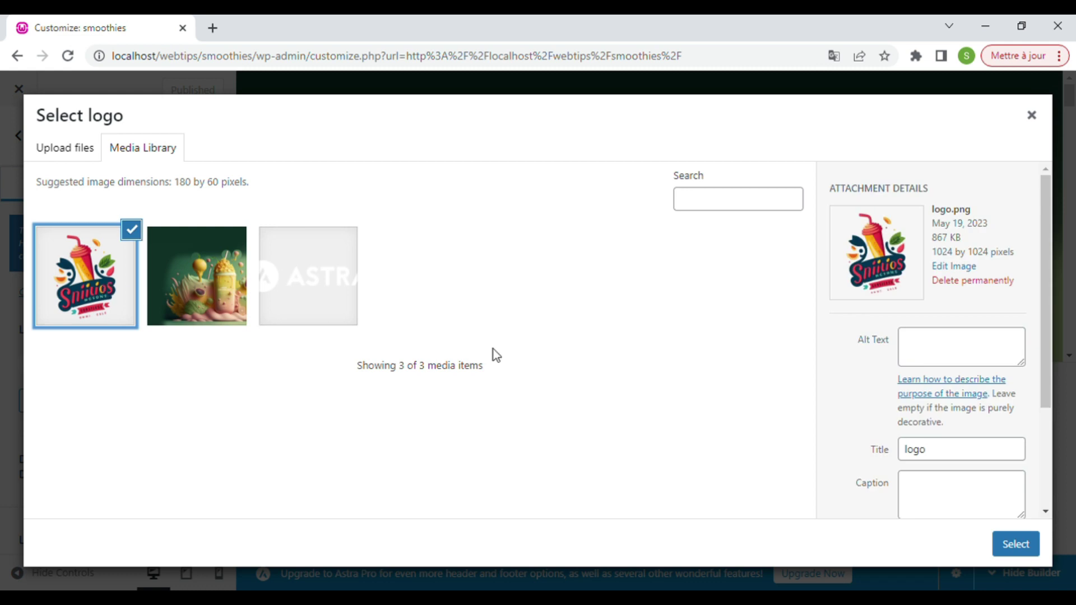
left_click(1016, 544)
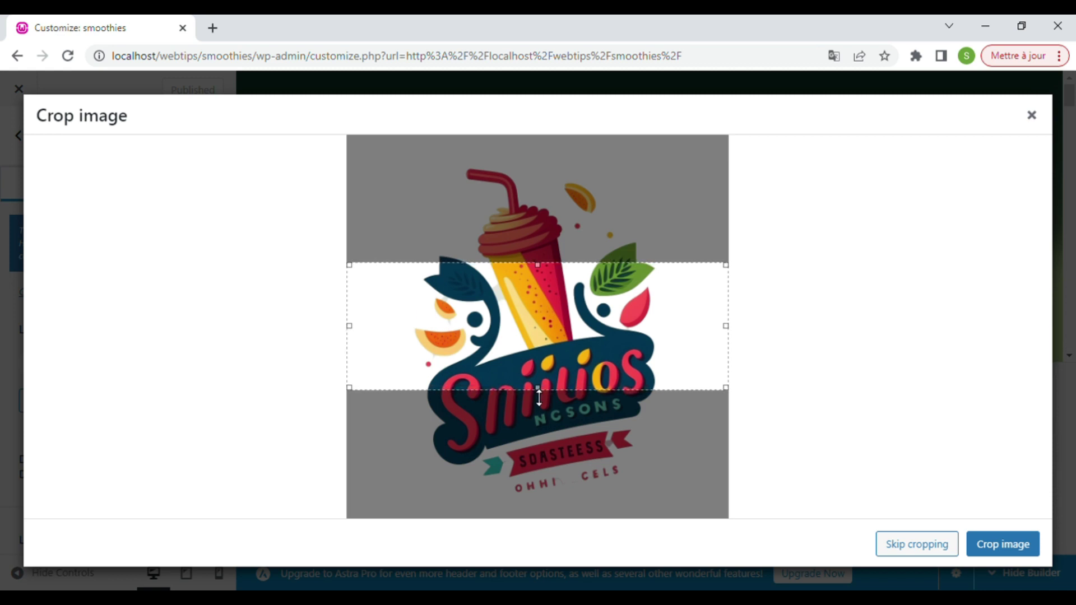
left_click_drag(539, 398, 548, 494)
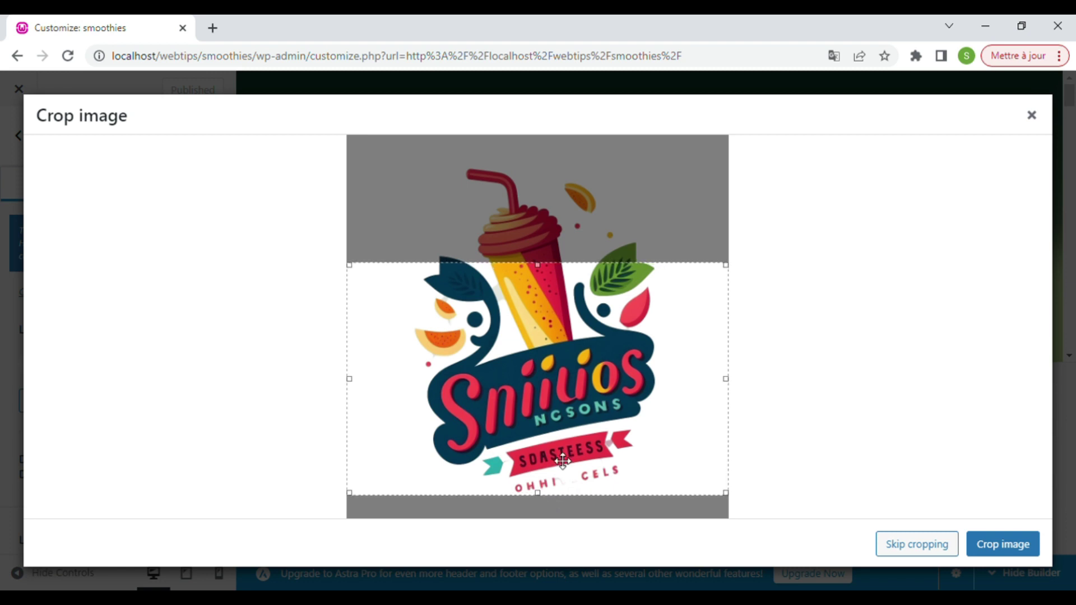
left_click_drag(539, 265, 533, 183)
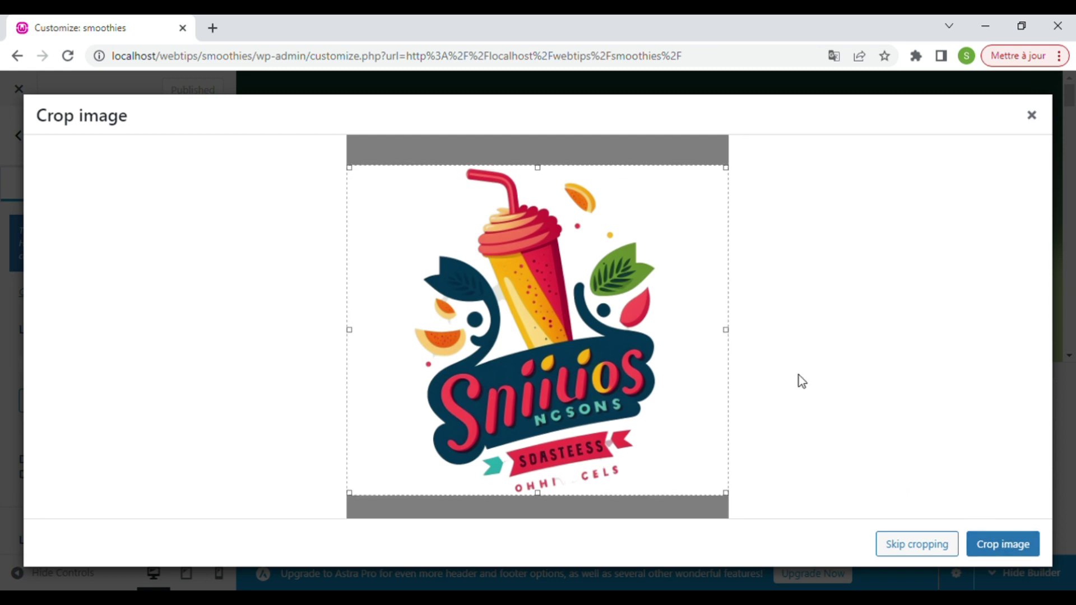
left_click(1003, 541)
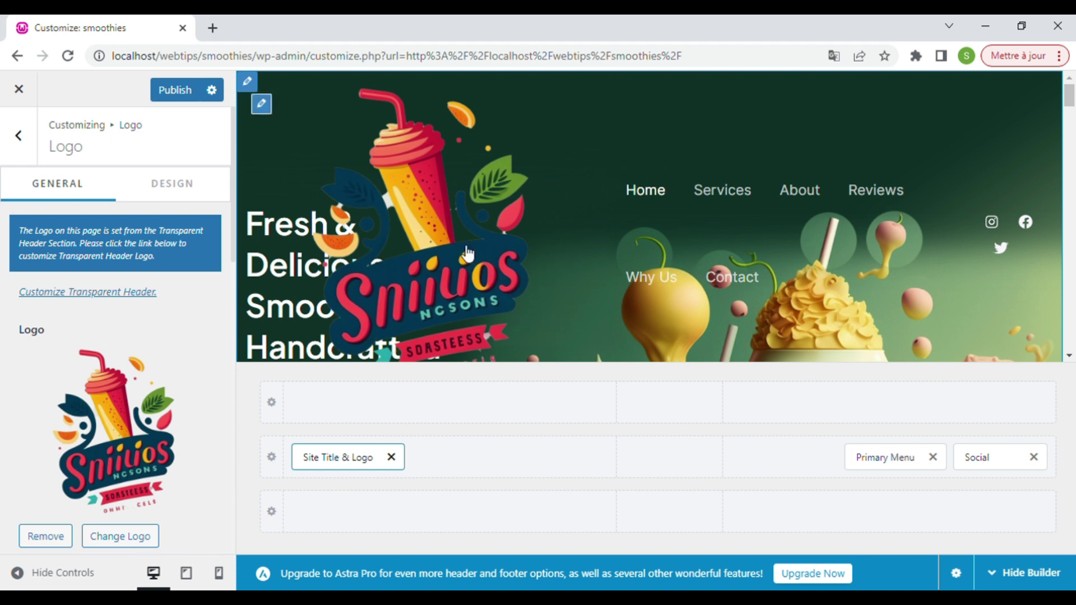
Publish the new logo and check it on the live smoothies site
left_click(187, 96)
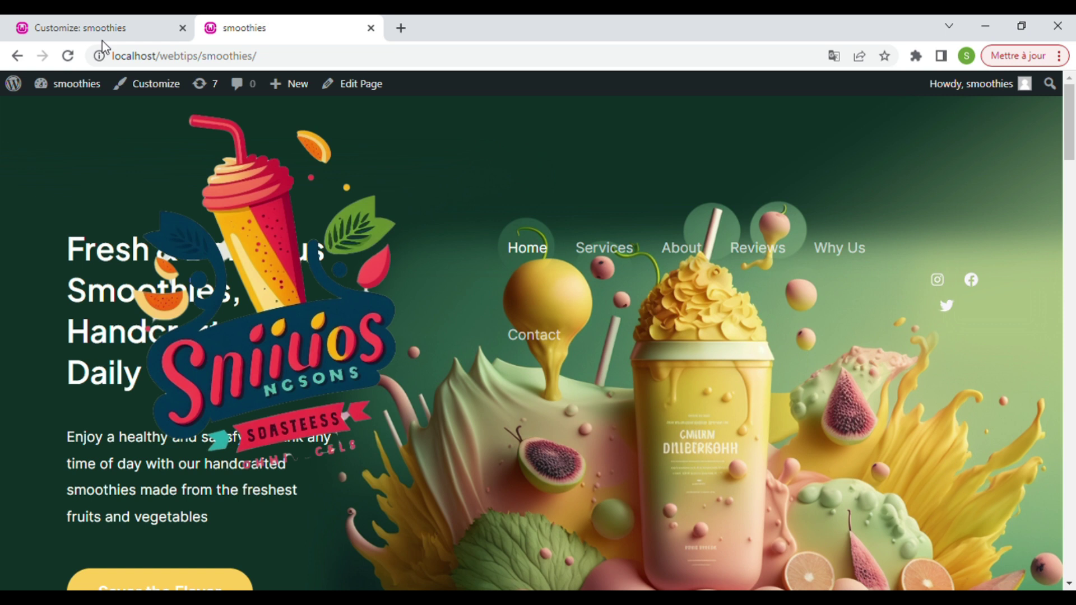
left_click(115, 29)
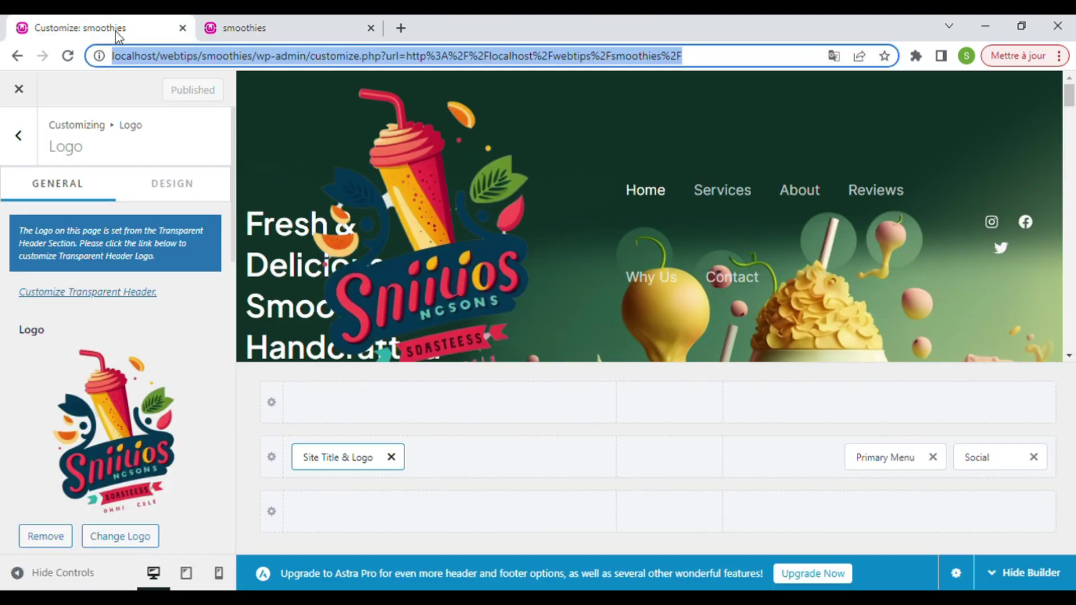
mouse_move(464, 168)
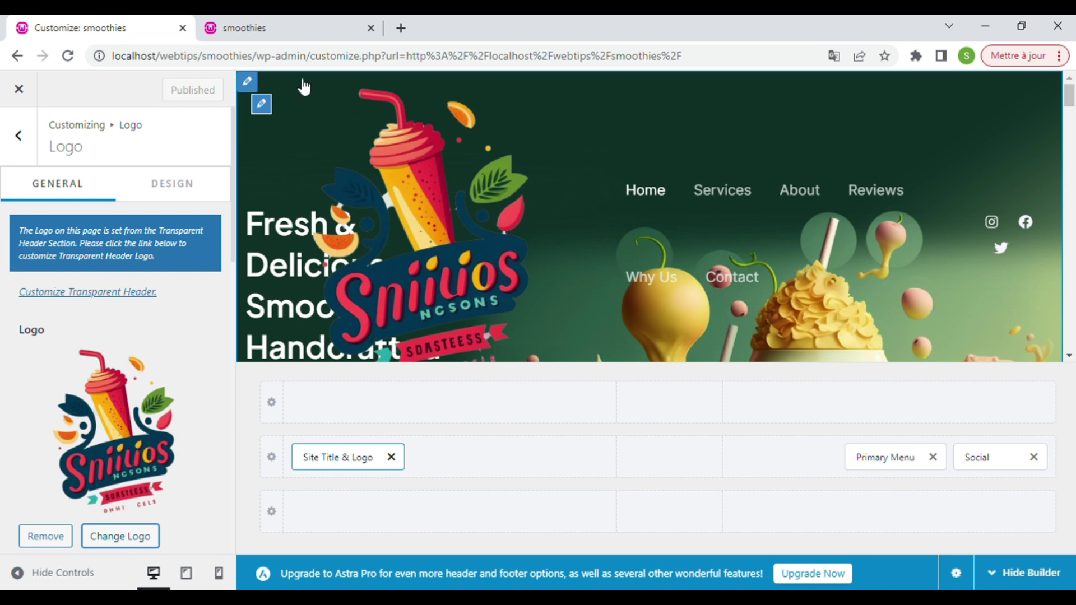
left_click(263, 27)
scroll(426, 281, "down", 5)
scroll(368, 264, "up", 6)
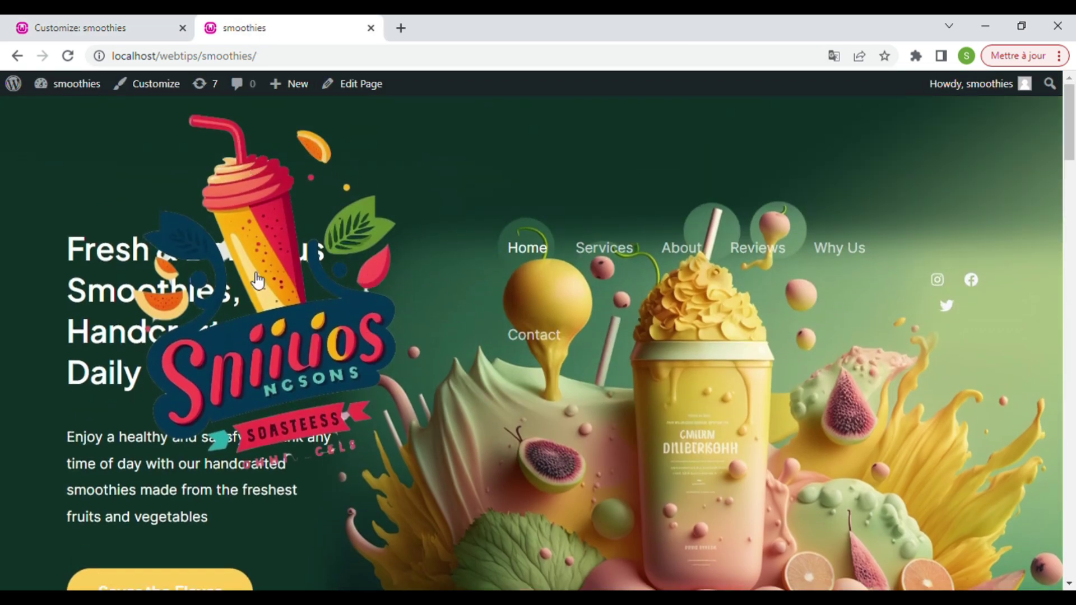
Return to the Customizer's Logo panel and scroll down to the Logo Width setting
left_click(144, 22)
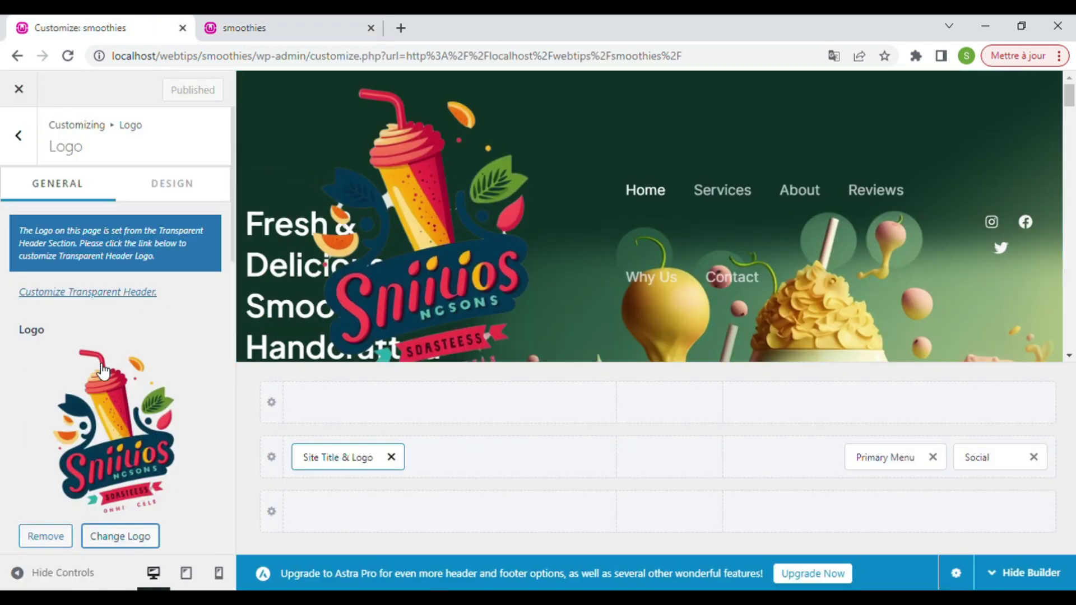
scroll(102, 370, "down", 3)
scroll(108, 349, "down", 2)
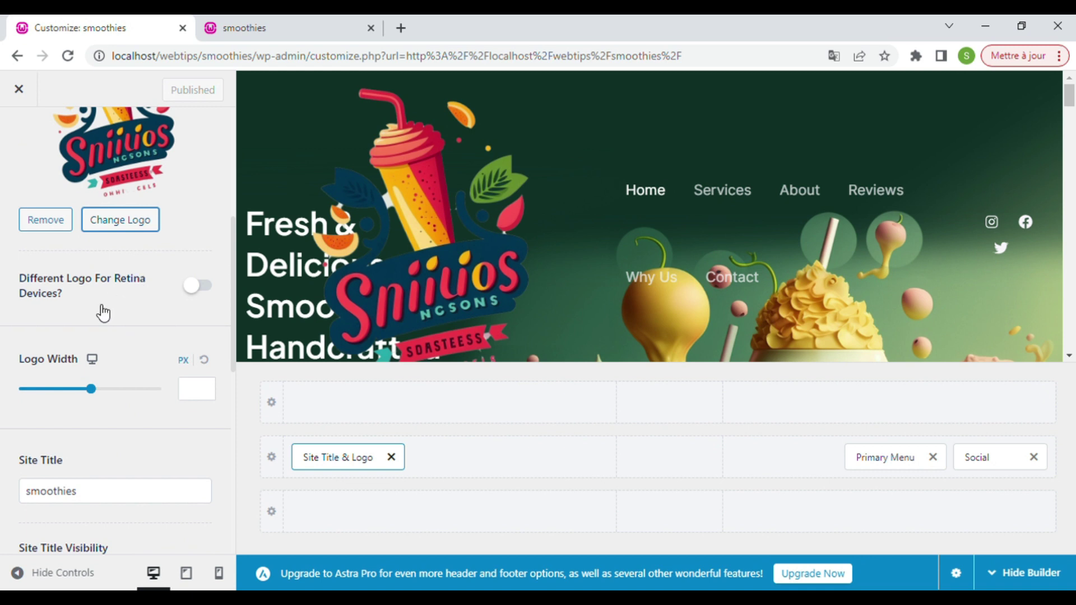
Shrink the Logo Width to 105 px, publish, and view the smaller logo on the live site
left_click(97, 393)
left_click(96, 398)
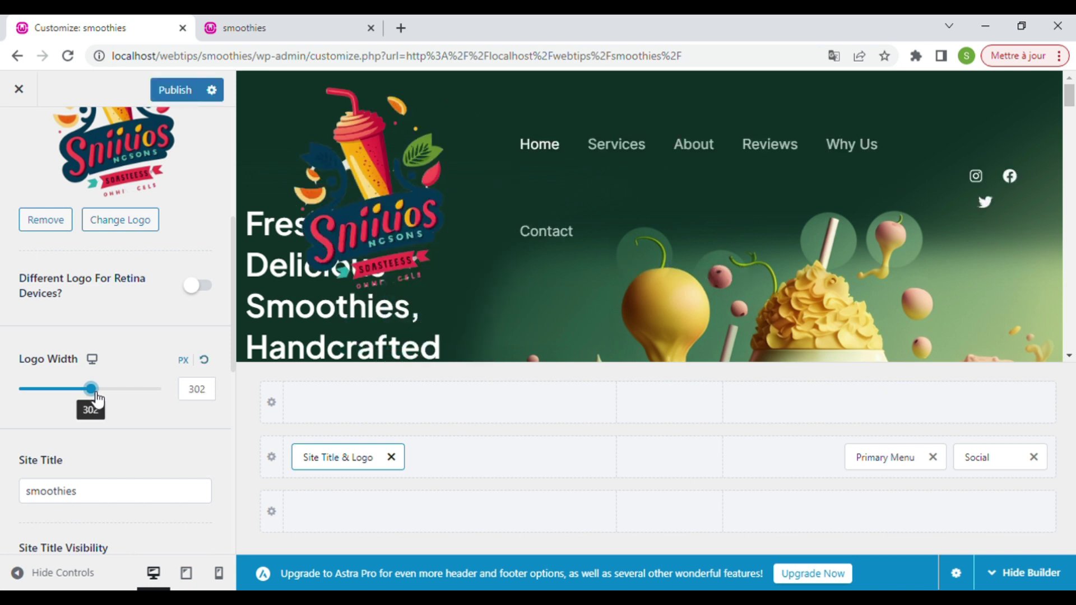
left_click_drag(97, 399, 53, 391)
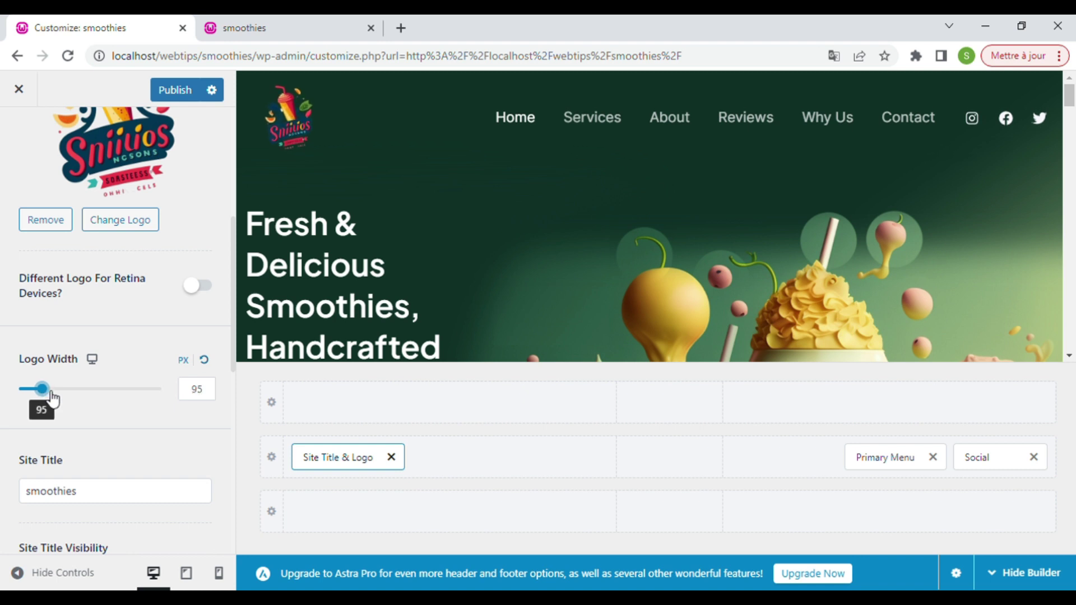
left_click_drag(54, 395, 45, 390)
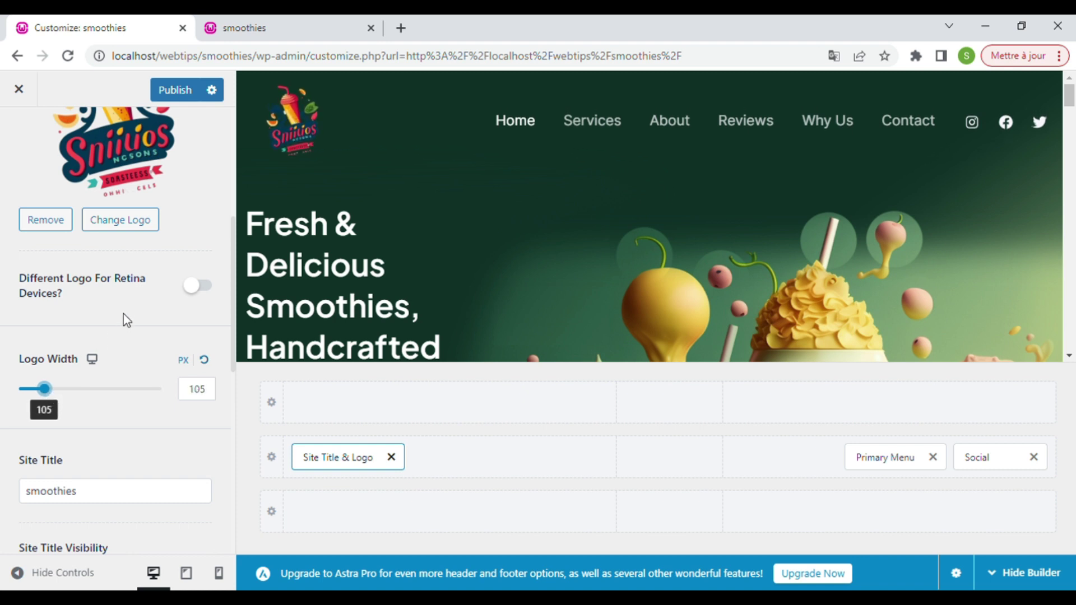
left_click(175, 91)
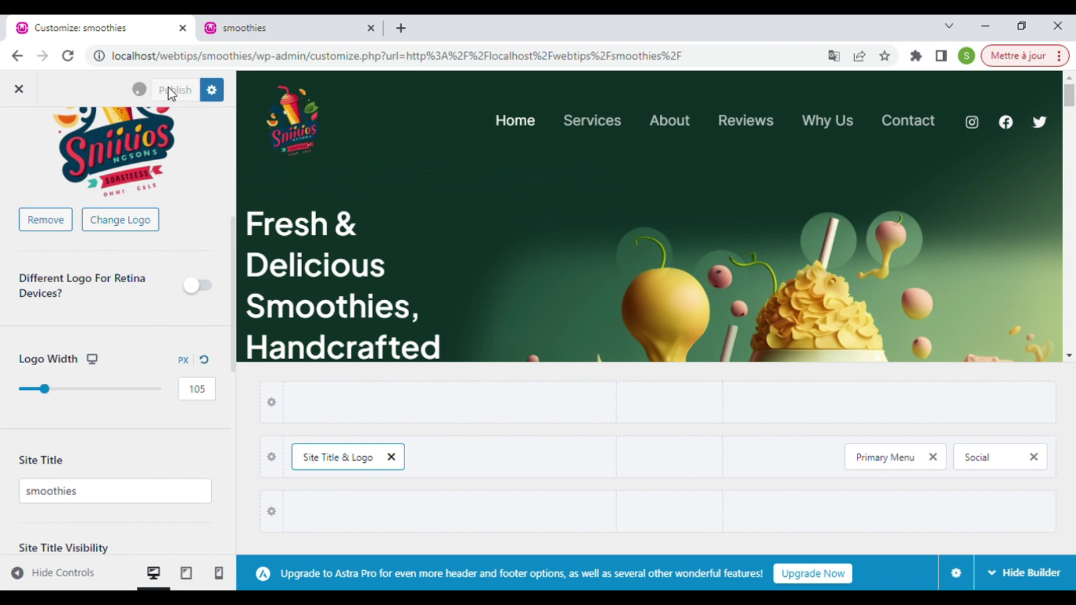
left_click(283, 23)
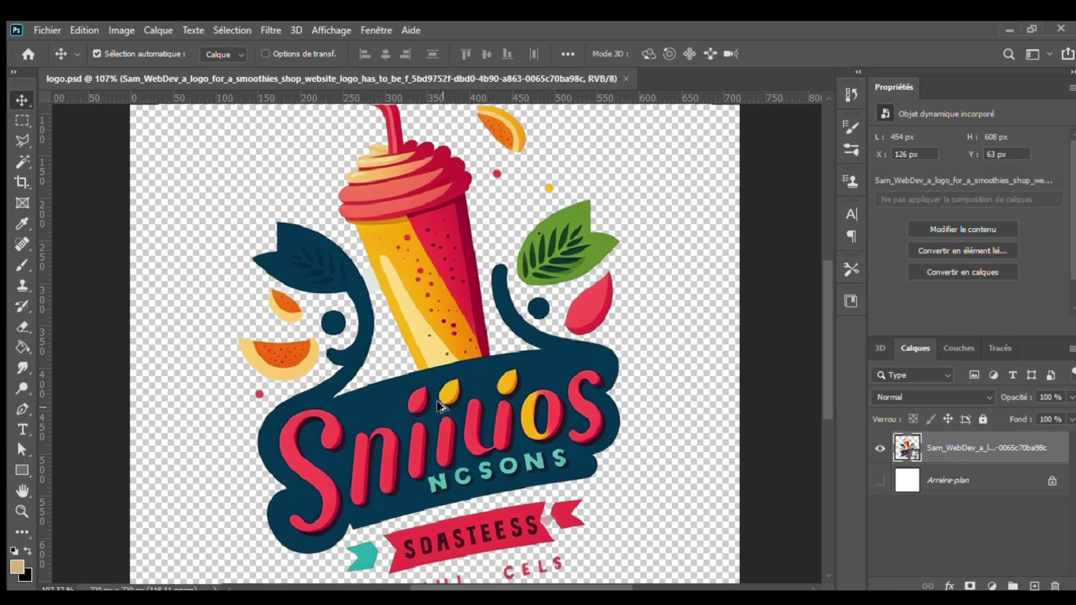
Select the logo's dark navy banner shape with the Magic Wand
scroll(437, 402, "up", 3)
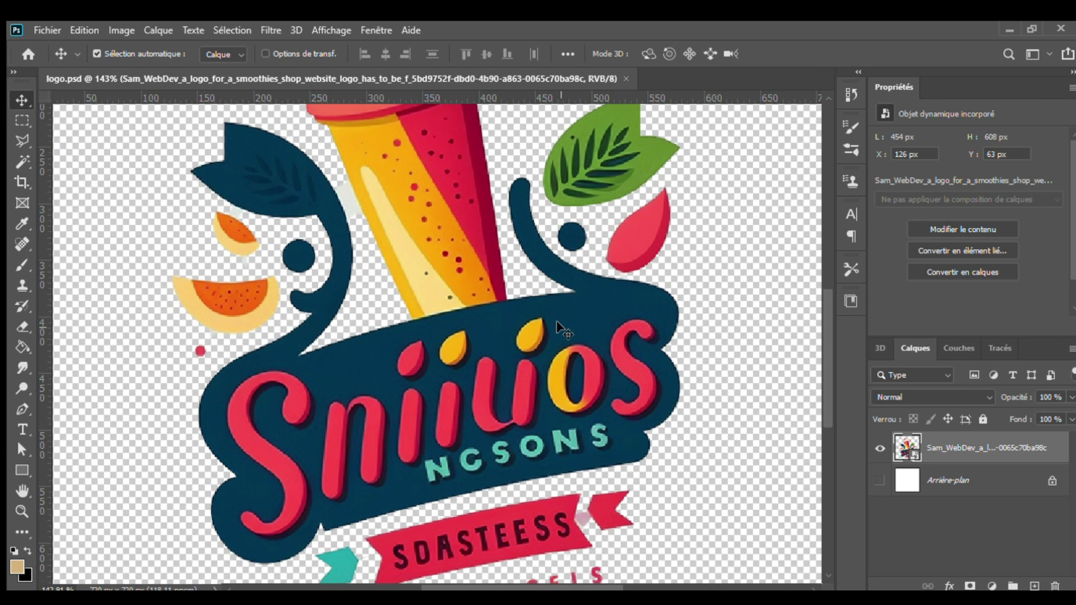
left_click(20, 157)
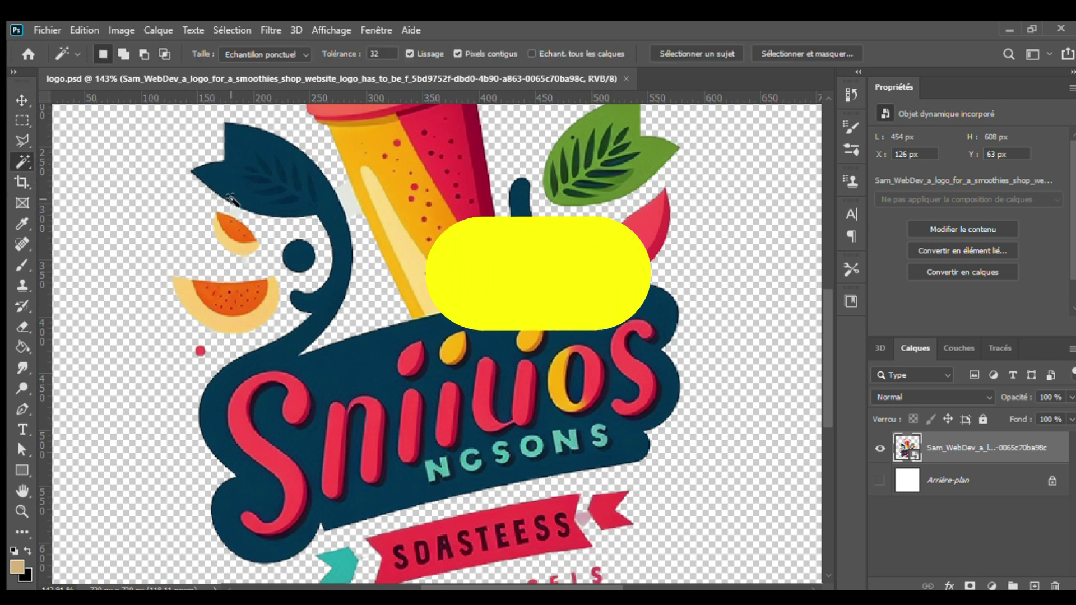
left_click(231, 178)
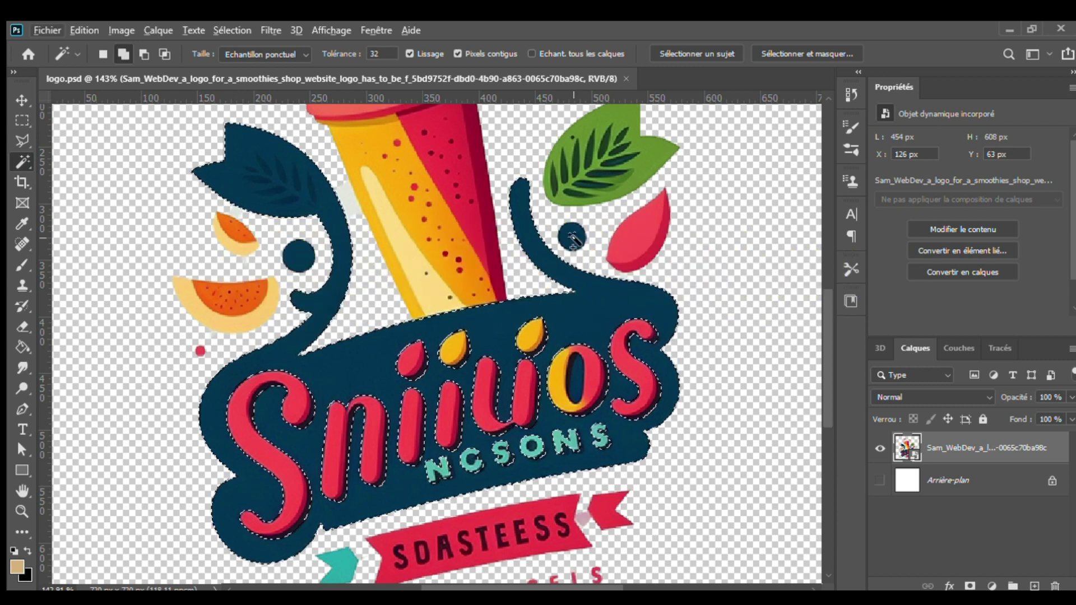
left_click(573, 240, "shift")
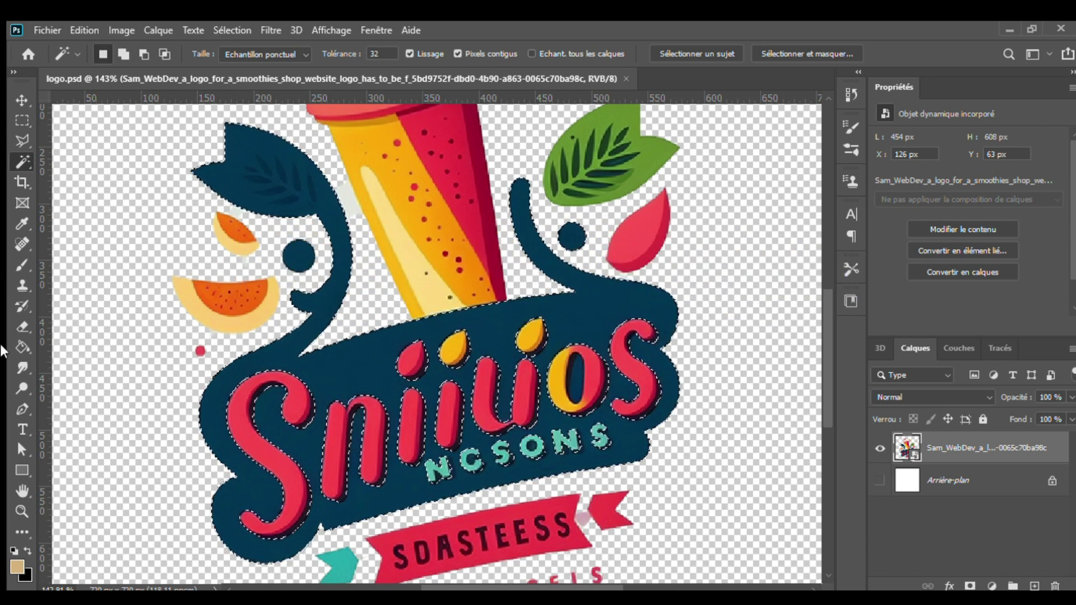
Add a new layer and paint-bucket the navy selection with beige
left_click(22, 347)
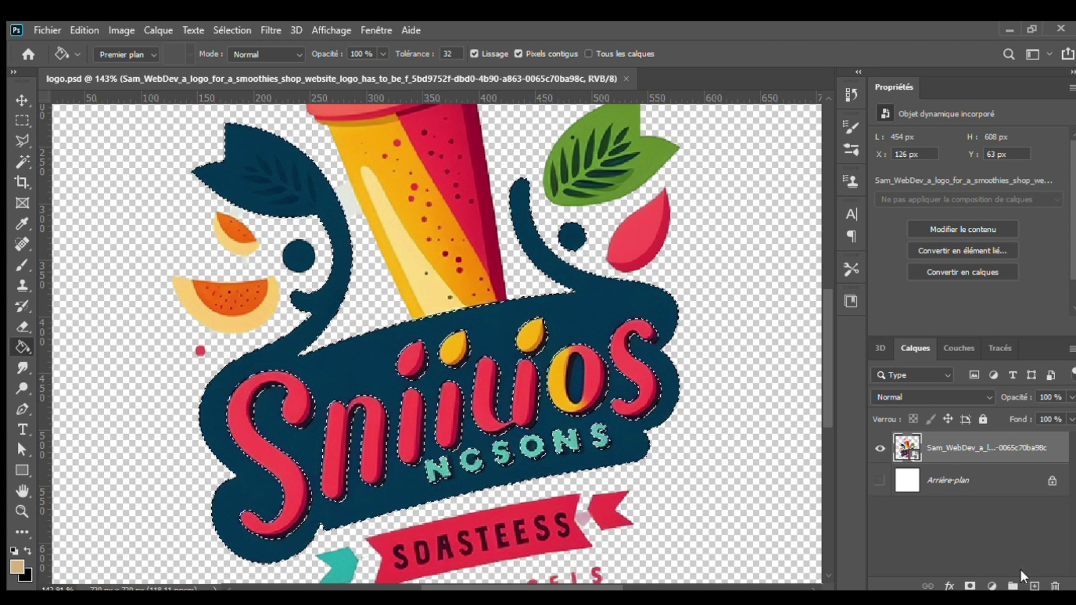
left_click(1035, 585)
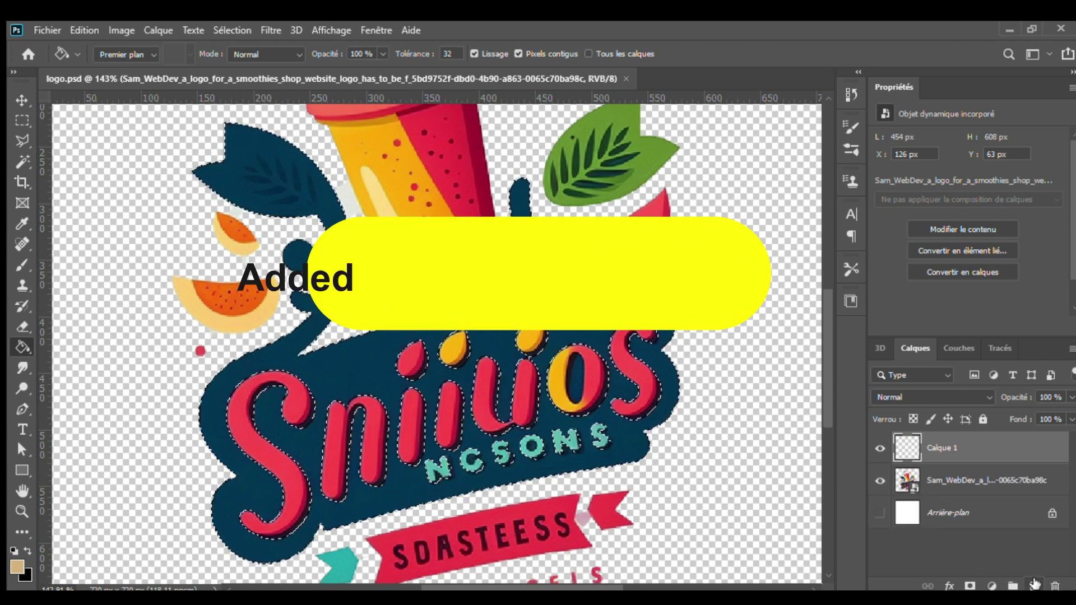
left_click(363, 373)
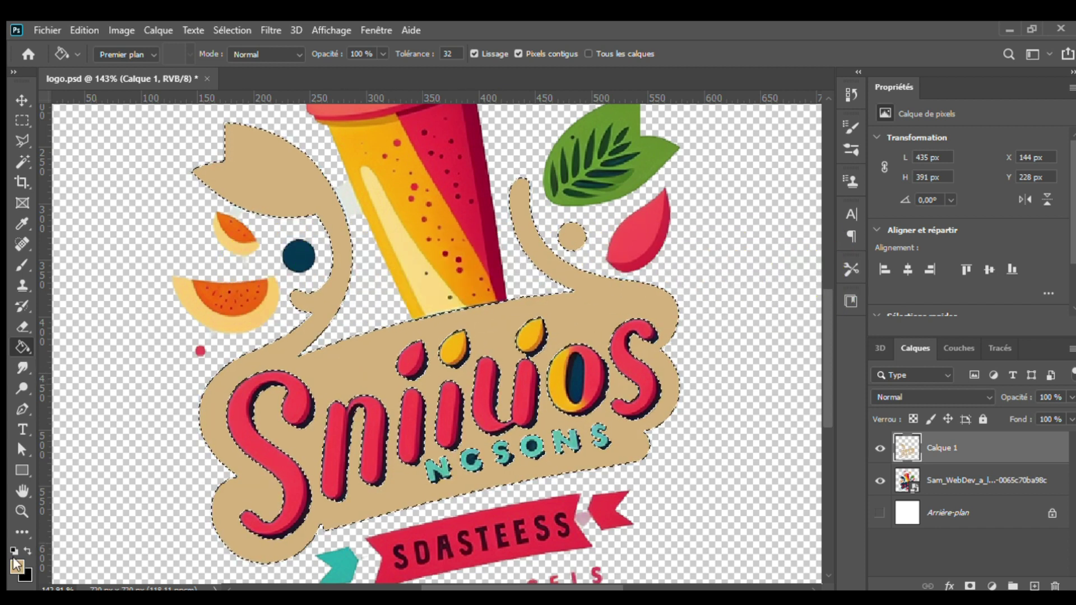
Repaint the beige backdrop white with the Paint Bucket
key("i")
left_click(581, 301)
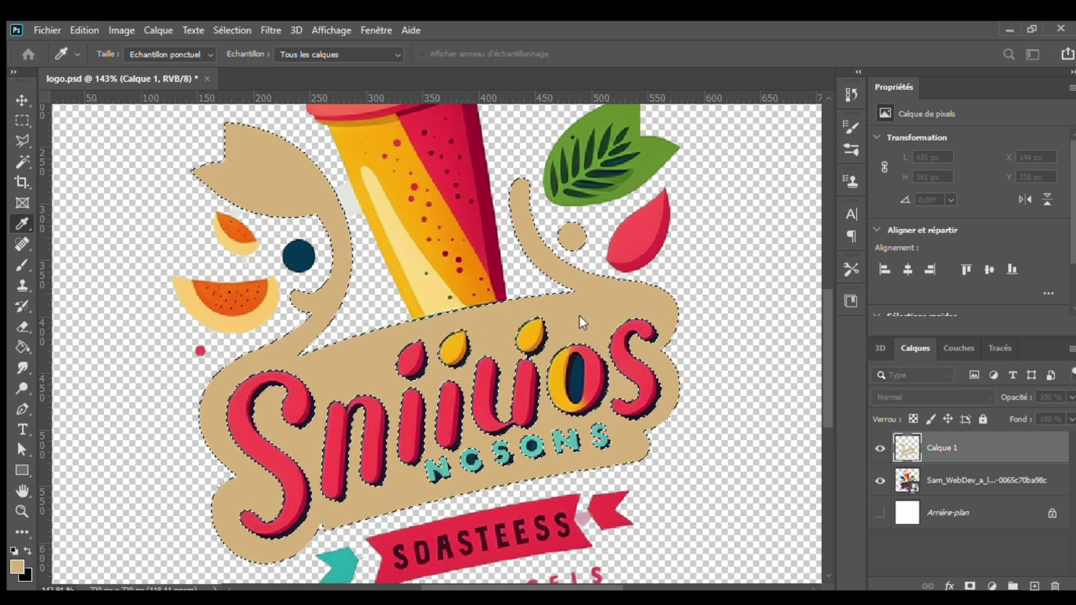
key("g")
key("d")
key("x")
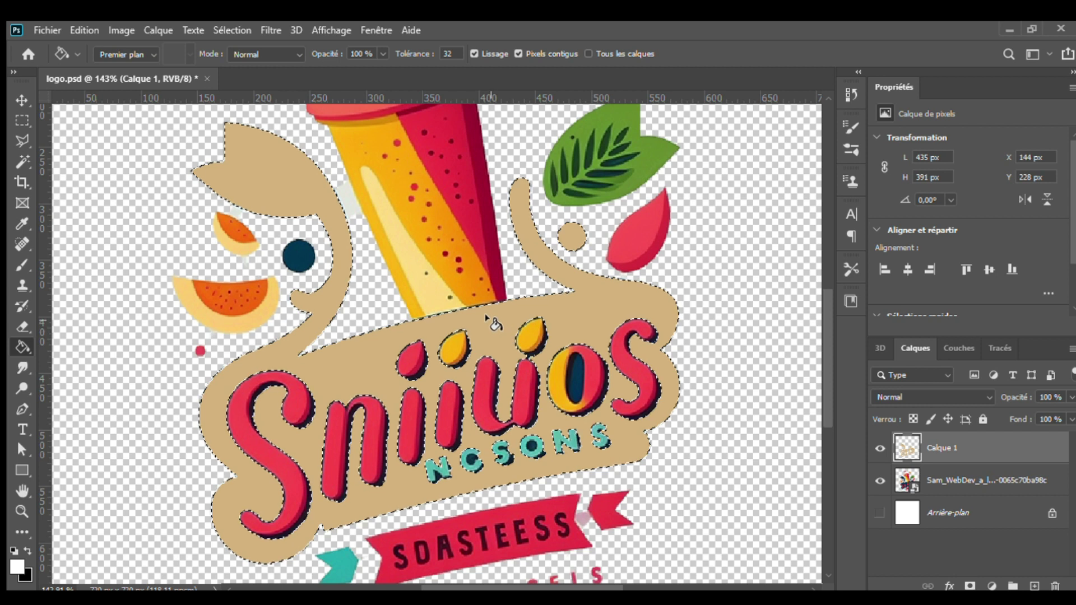
left_click(496, 326)
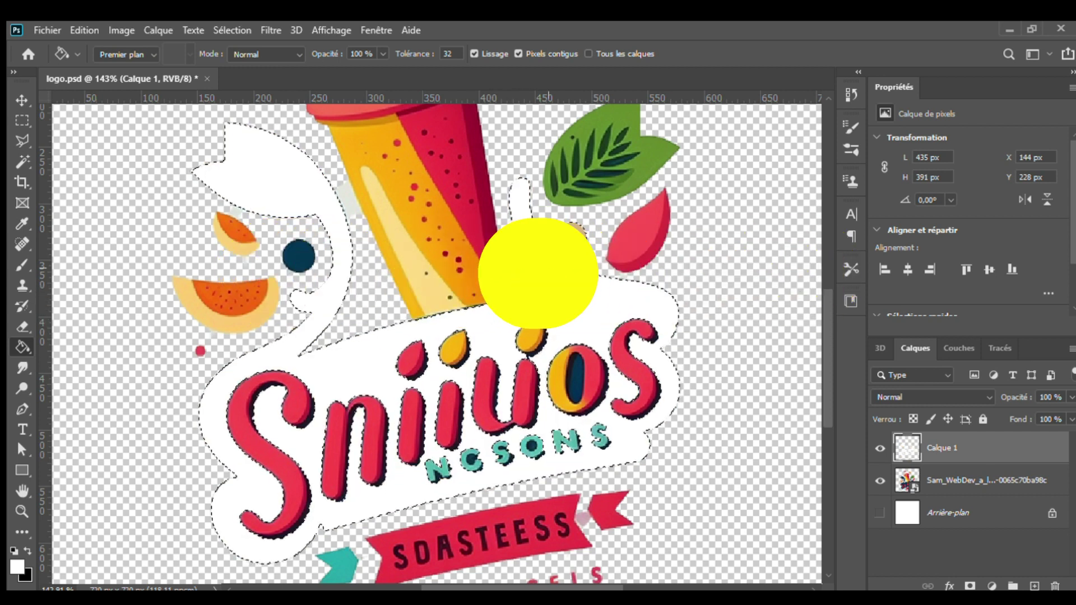
On the original logo layer, Magic Wand-select the small dark circle beside the cup
key("v")
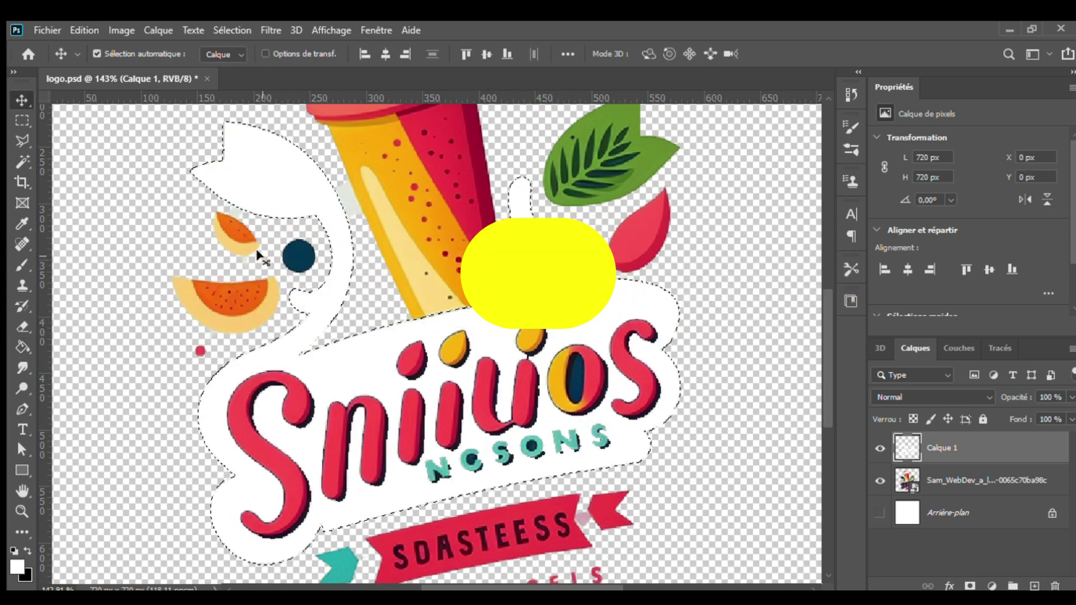
left_click(988, 476)
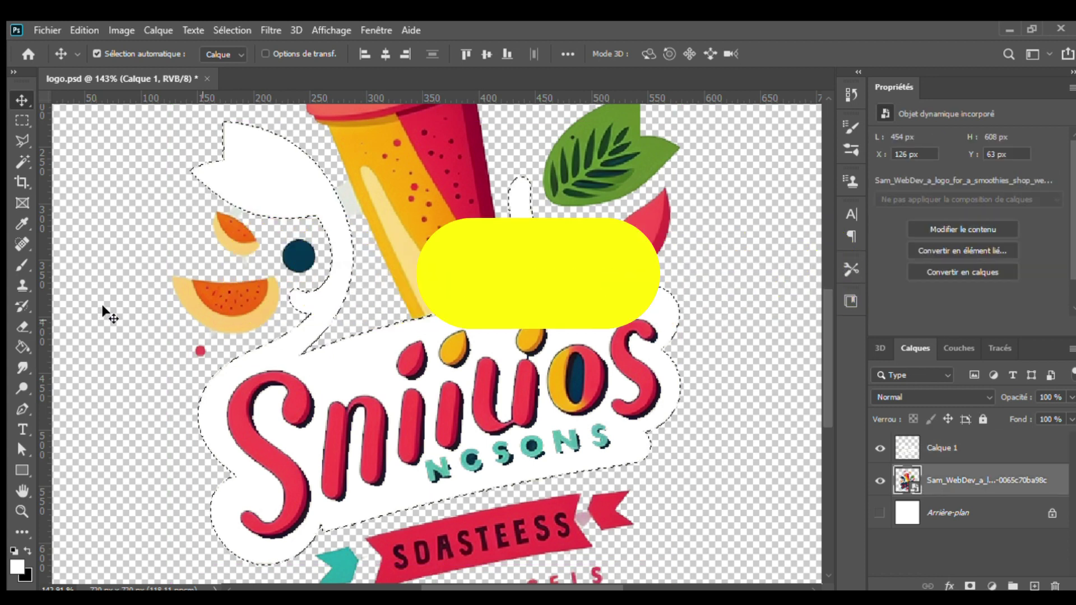
left_click(21, 161)
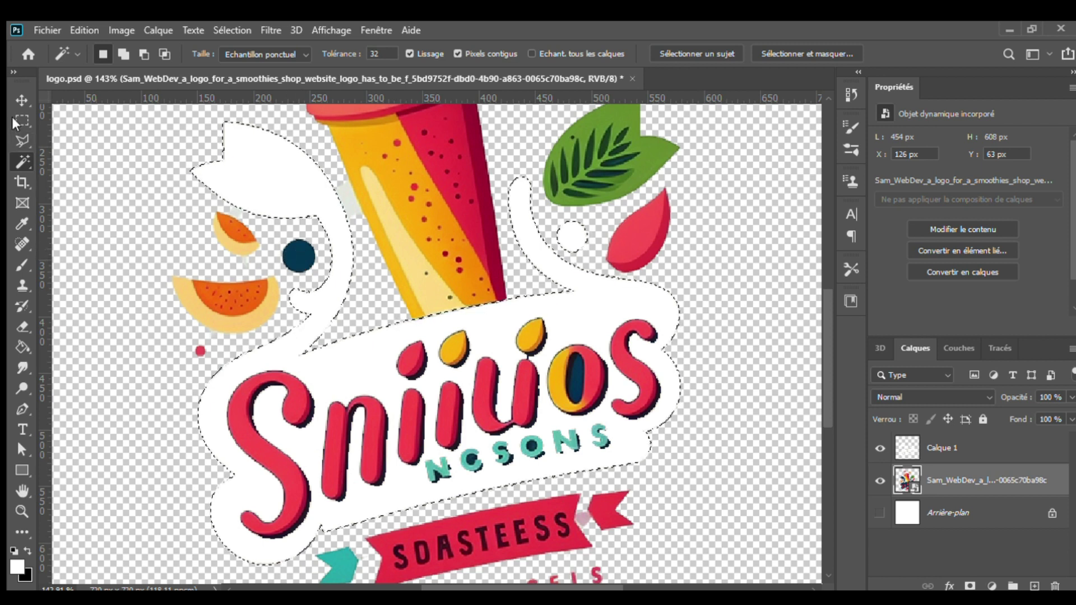
key("ctrl+d")
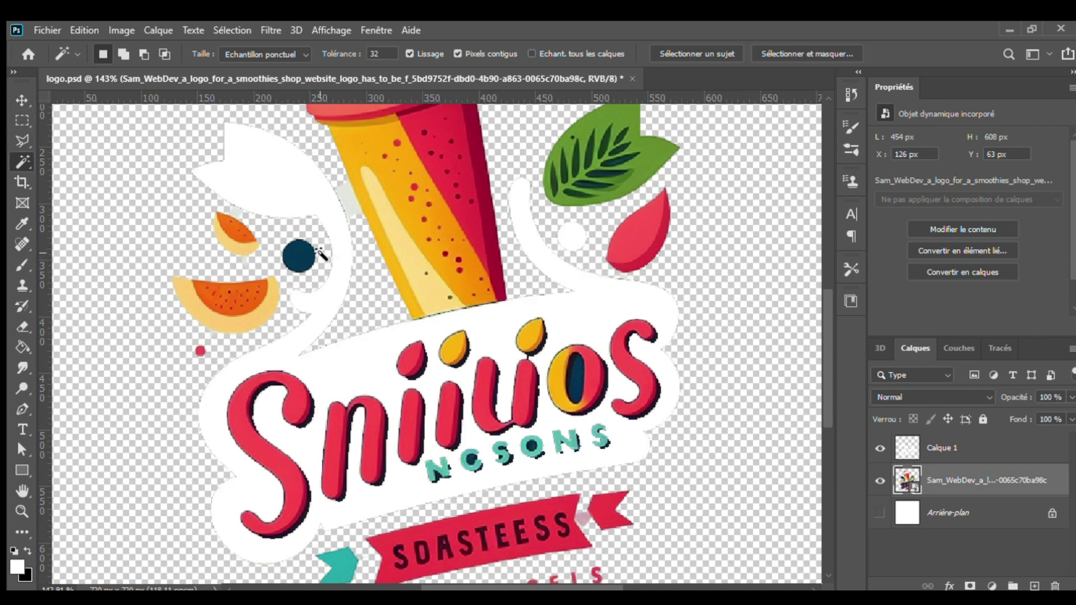
left_click(290, 257)
Fill the circle white on Calque 1, clear the selection, and reactivate the logo layer
left_click(20, 345)
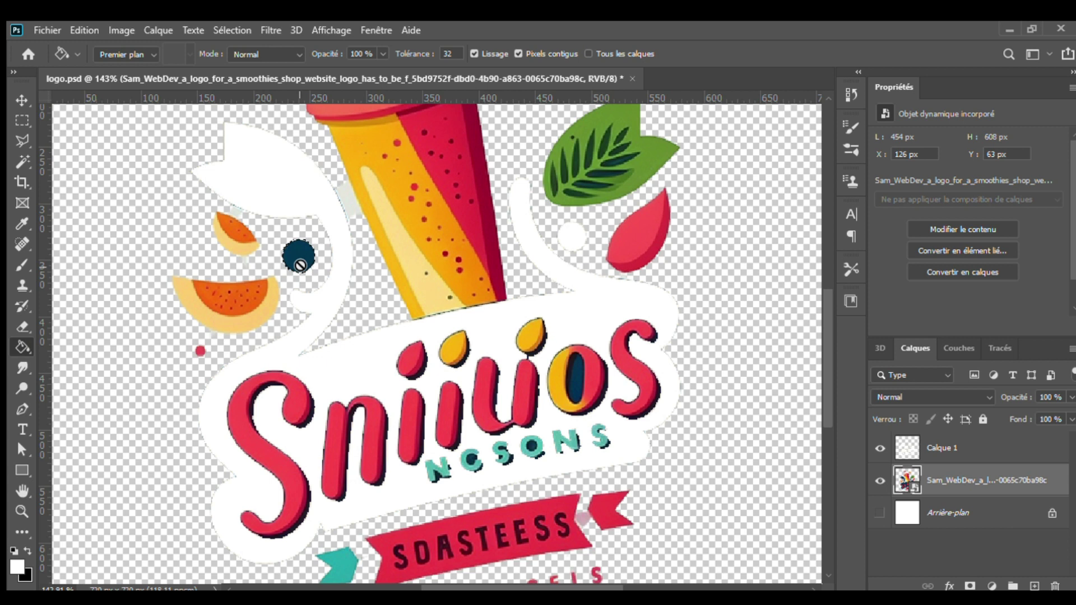
left_click(1001, 459)
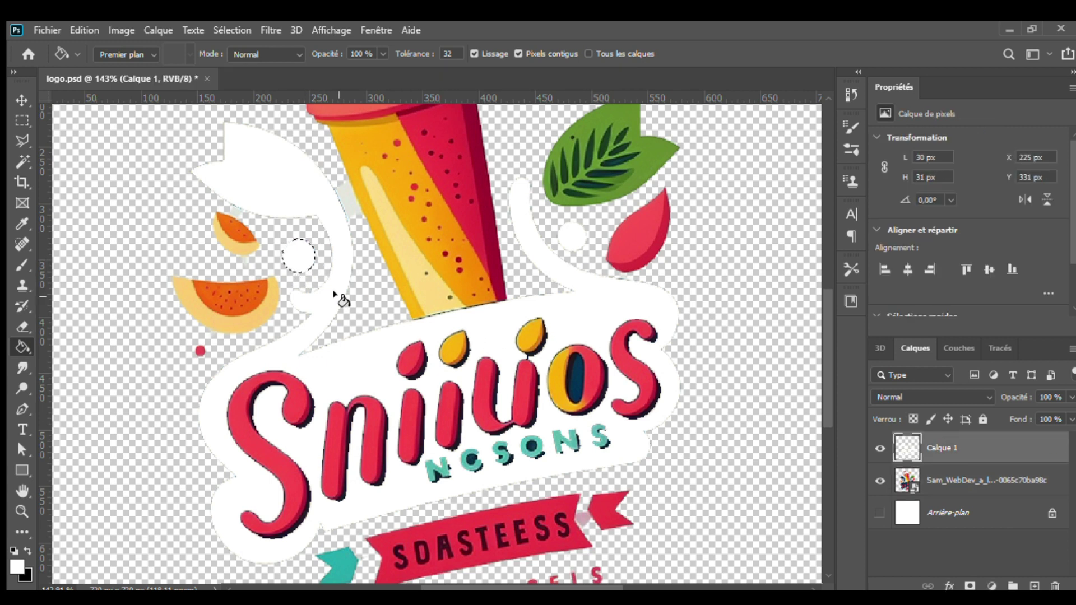
key("w")
key("ctrl+d")
left_click(974, 486)
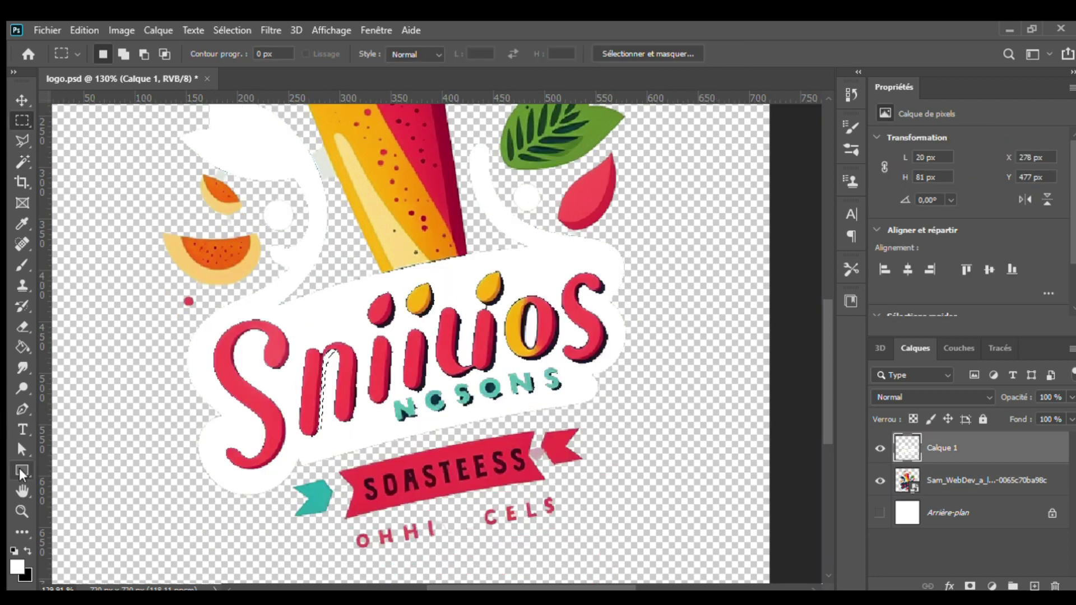
Draw a white rectangle, Rectangle 1 (369 × 163 px), covering the main logo lettering
left_click(19, 468)
left_click_drag(228, 473, 276, 447)
mouse_move(353, 386)
left_mouse_down()
mouse_move(363, 318)
mouse_move(422, 293)
mouse_move(609, 287)
left_mouse_up()
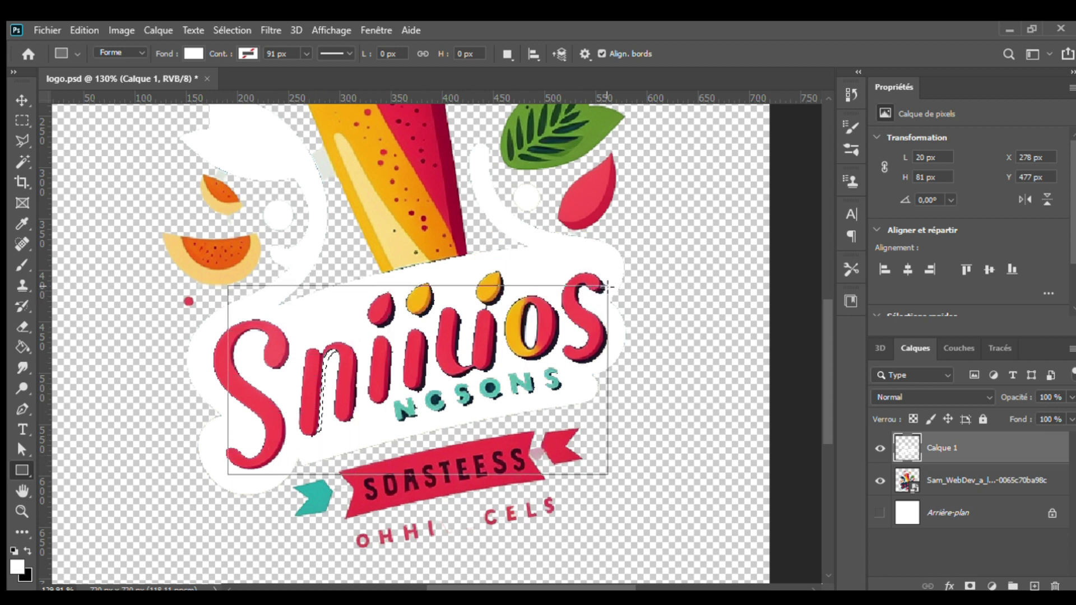
left_click_drag(609, 286, 607, 308)
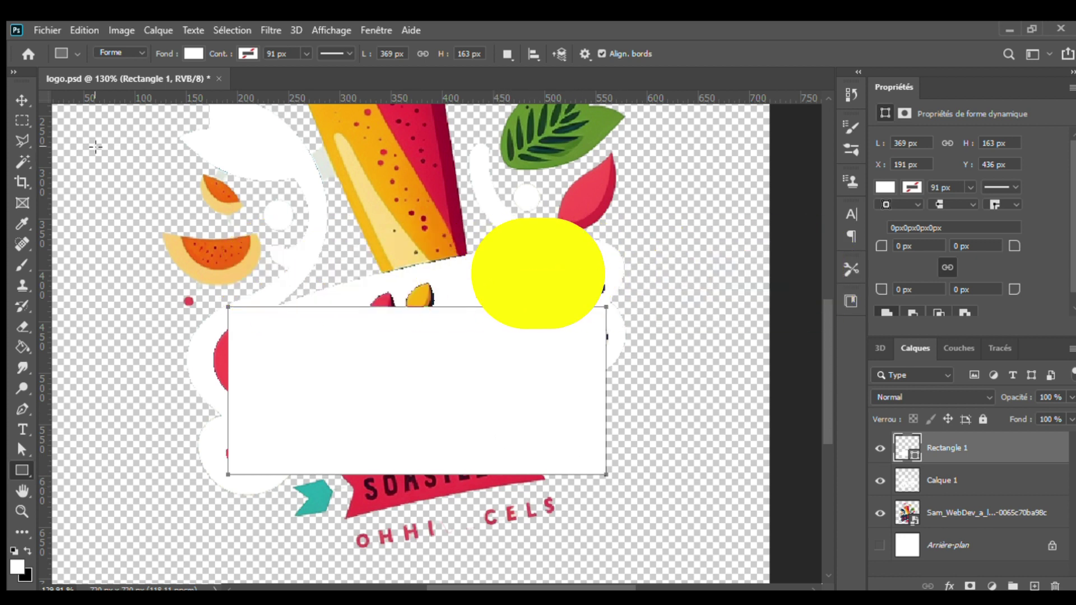
left_click(22, 98)
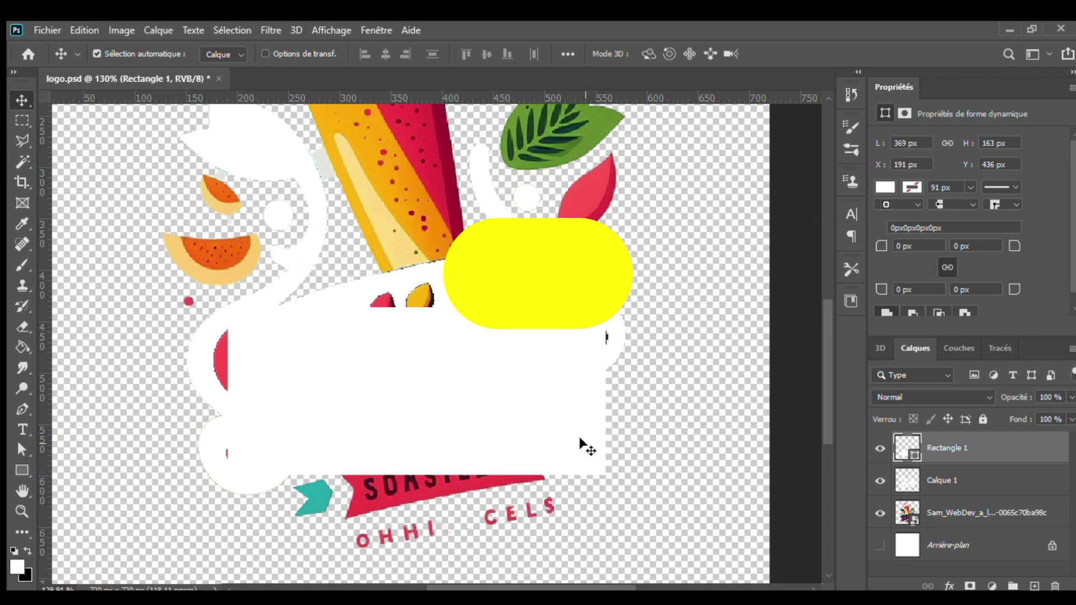
Tilt the white rectangle to about -12° and move it up-left over the lettering
key("ctrl+t")
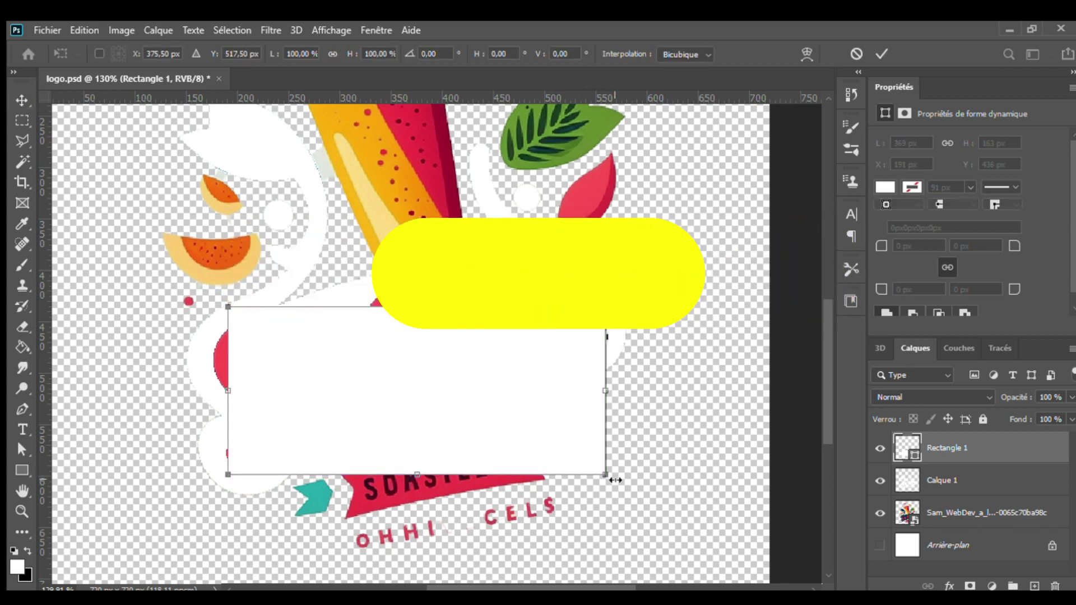
left_click_drag(615, 481, 634, 443)
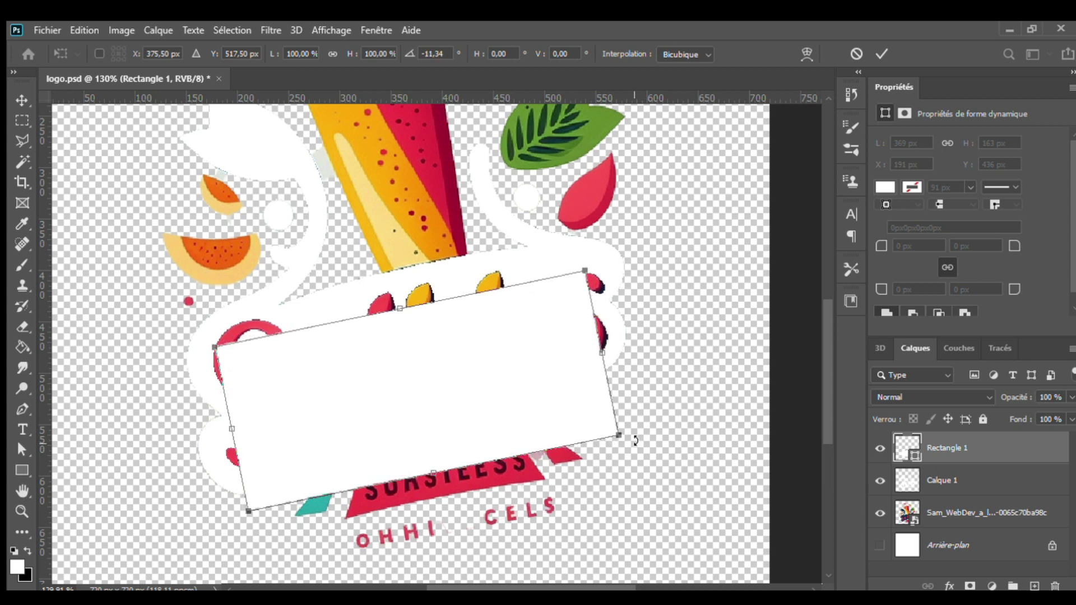
left_click_drag(634, 443, 637, 442)
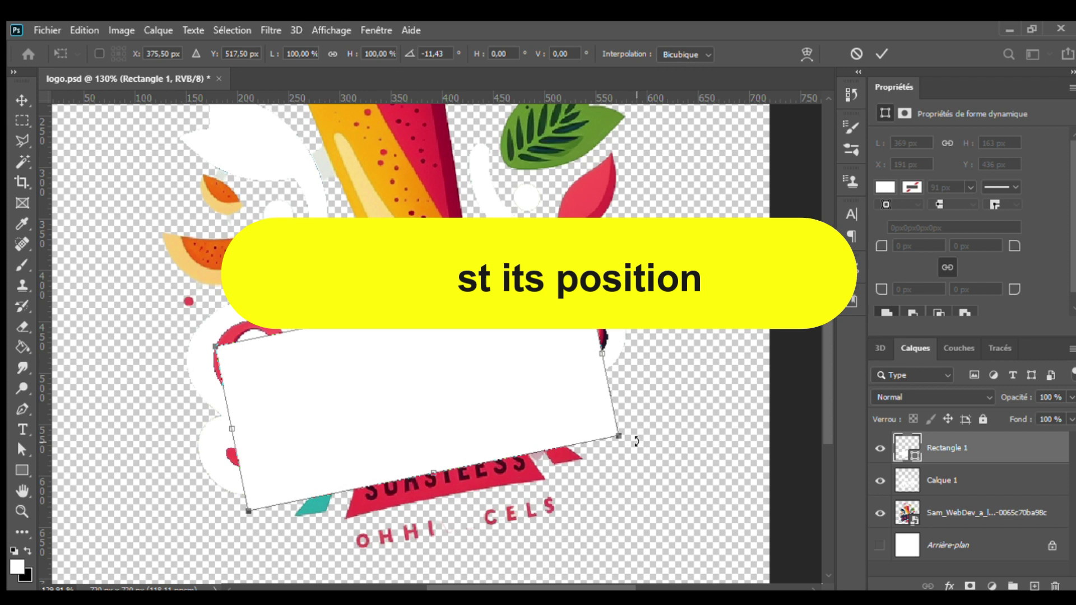
left_click_drag(514, 375, 499, 355)
key("Left")
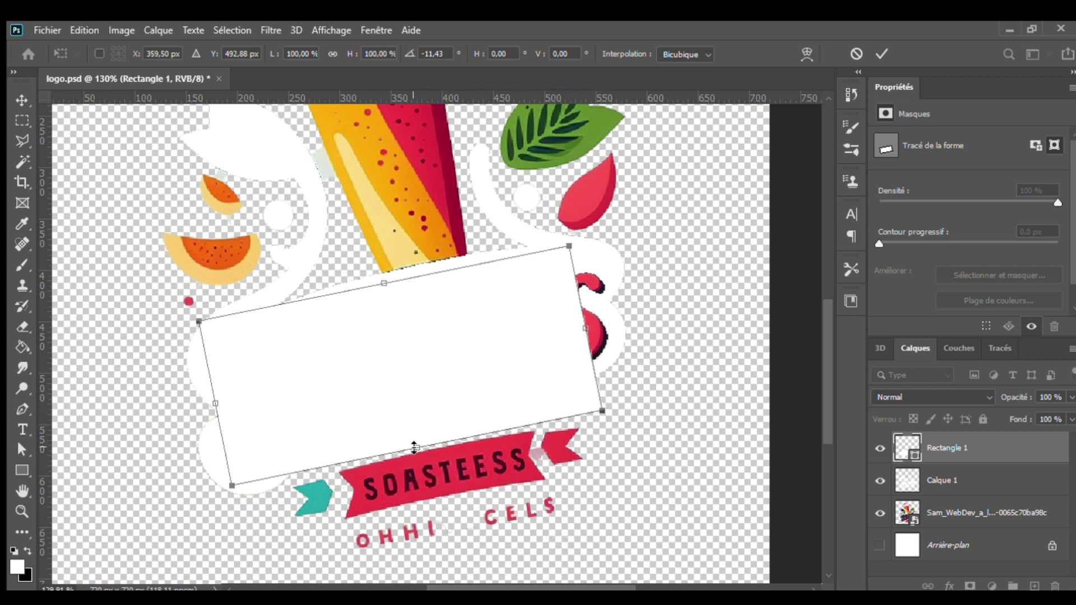
Reduce the rectangle's height to about 85%, tilt it to -12.49°, and nudge it into place
left_click_drag(419, 447, 419, 425)
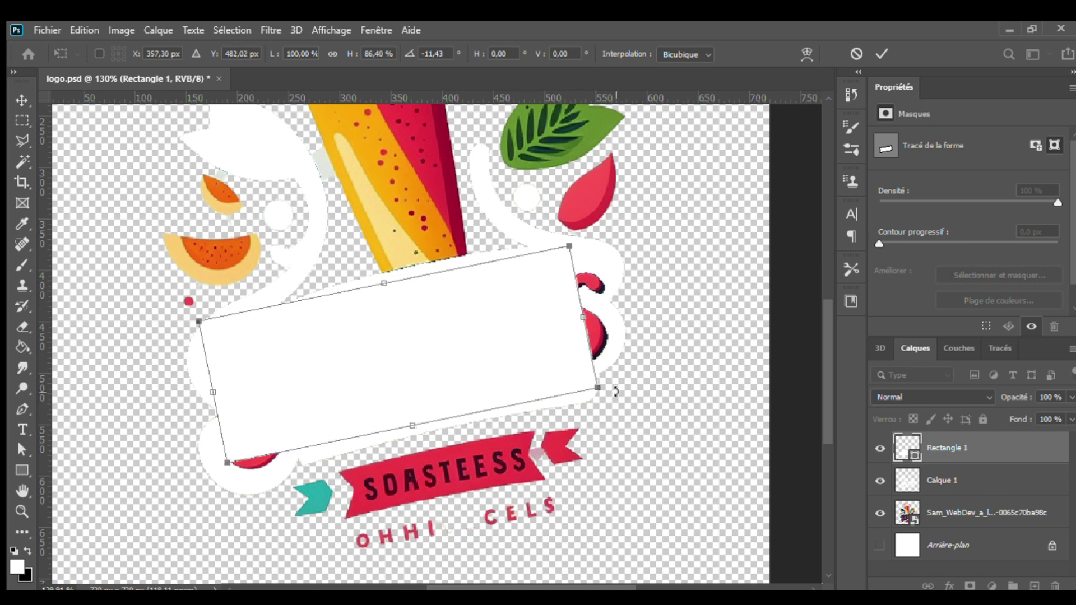
left_click_drag(613, 391, 615, 387)
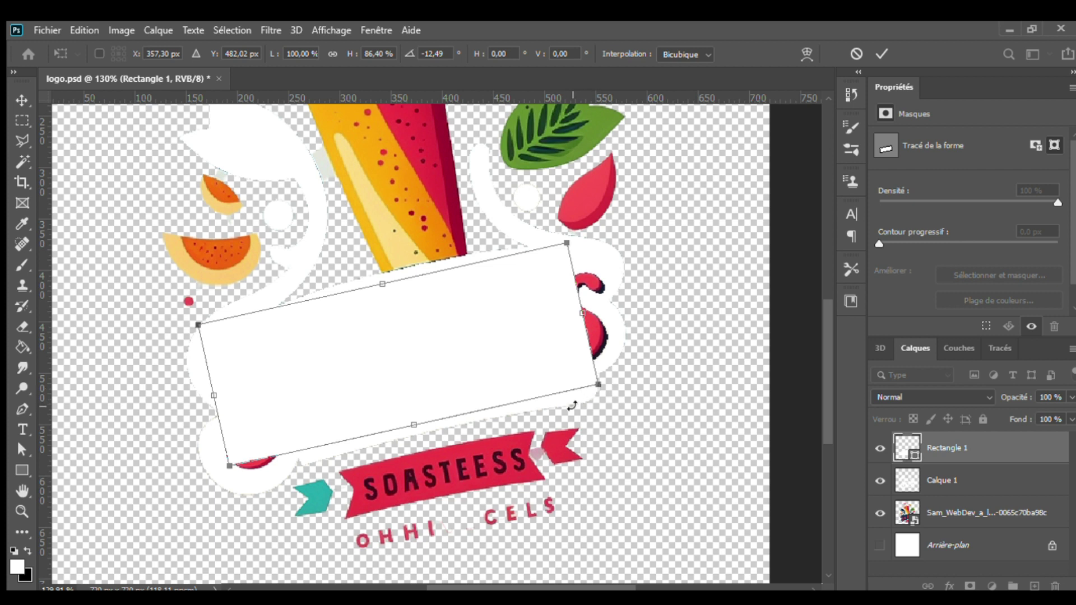
key("Down")
key("Down")
key("Down")
key("Down")
key("Down")
key("Down")
key("Down")
key("Down")
key("Down")
key("Right")
key("Right")
key("Right")
key("Left")
key("Left")
key("Up")
key("Up")
key("Up")
key("Down")
key("Right")
key("Right")
key("Right")
key("Right")
key("Left")
key("Left")
key("Left")
key("Left")
key("Down")
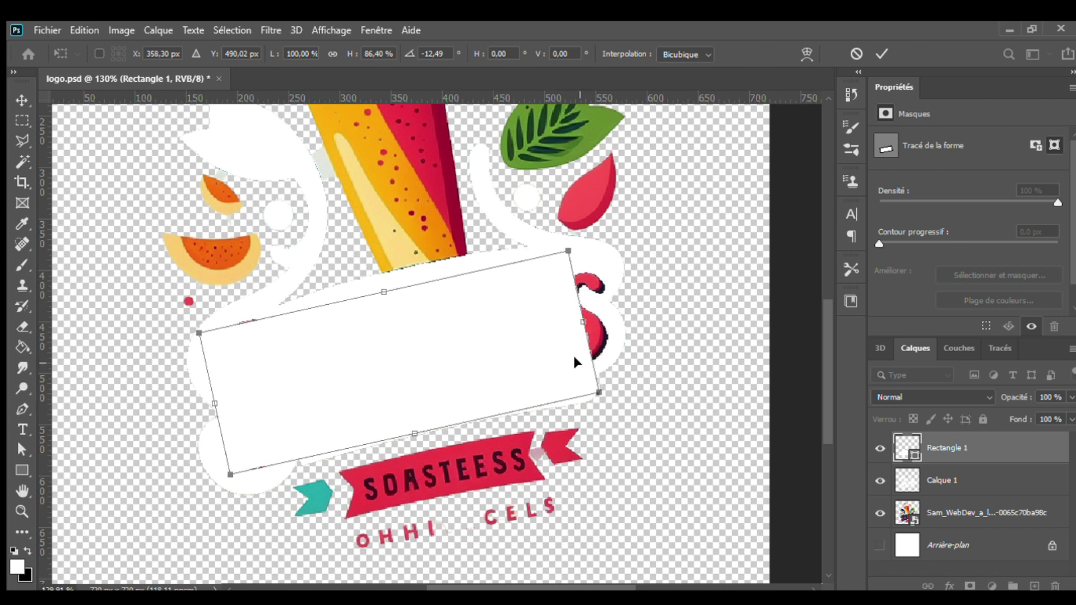
key("Down")
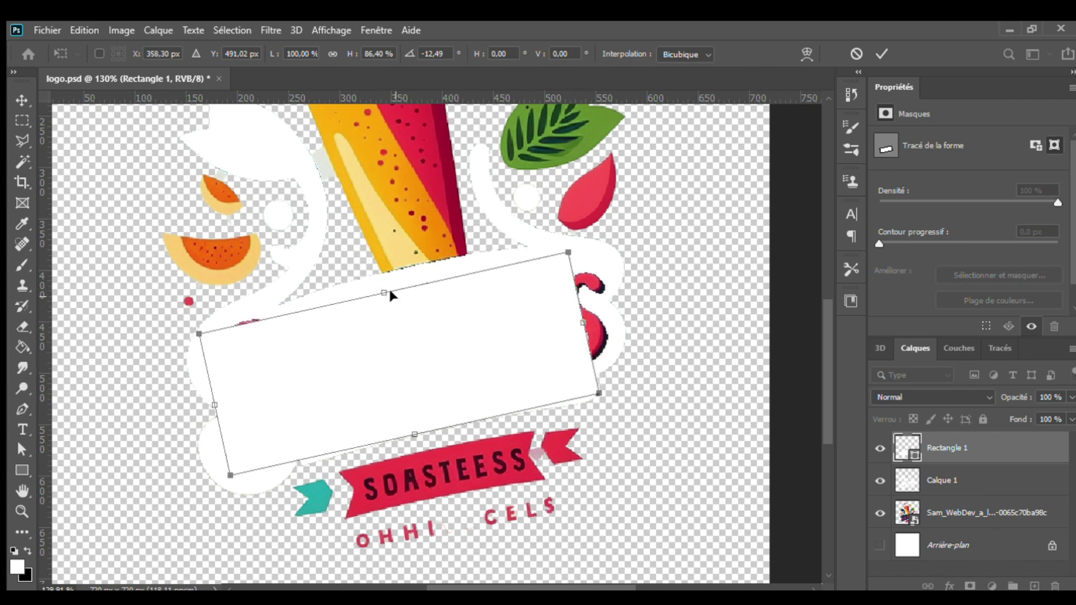
Raise the rectangle's top edge, pull in its right edge, and apply the transform
left_click_drag(384, 294, 385, 288)
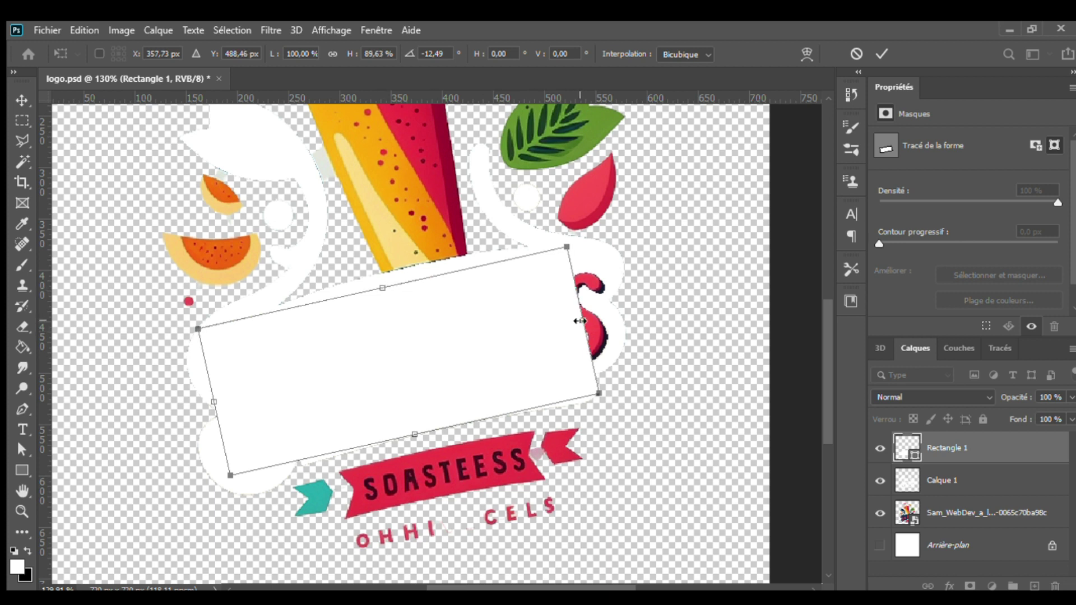
left_click_drag(580, 321, 576, 321)
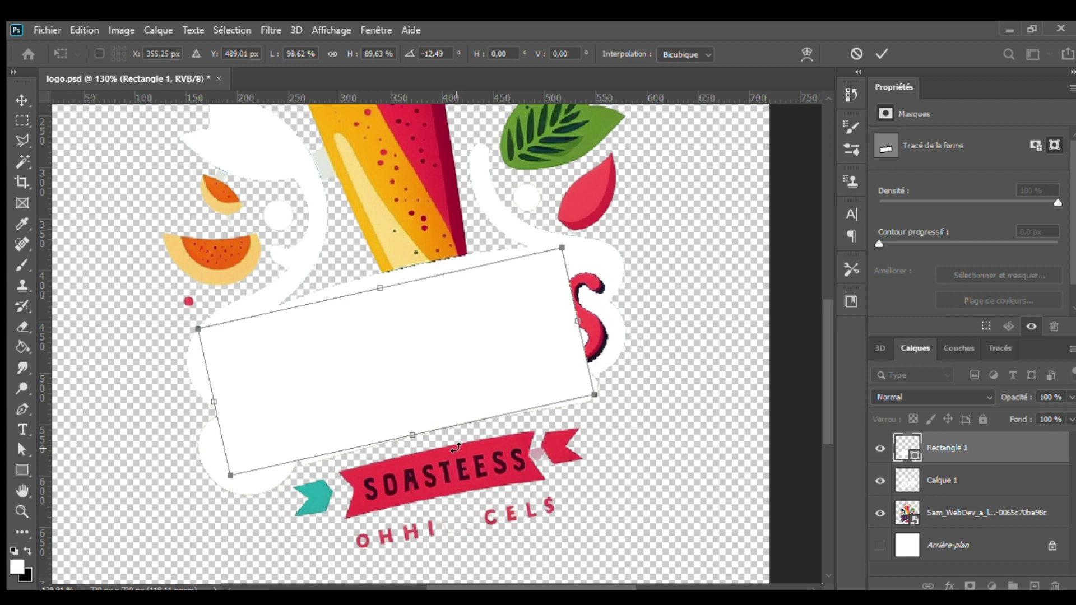
left_click(878, 56)
Paint white over the leftover red shapes on Calque 1 and check the whole logo
key("alt+bracketleft")
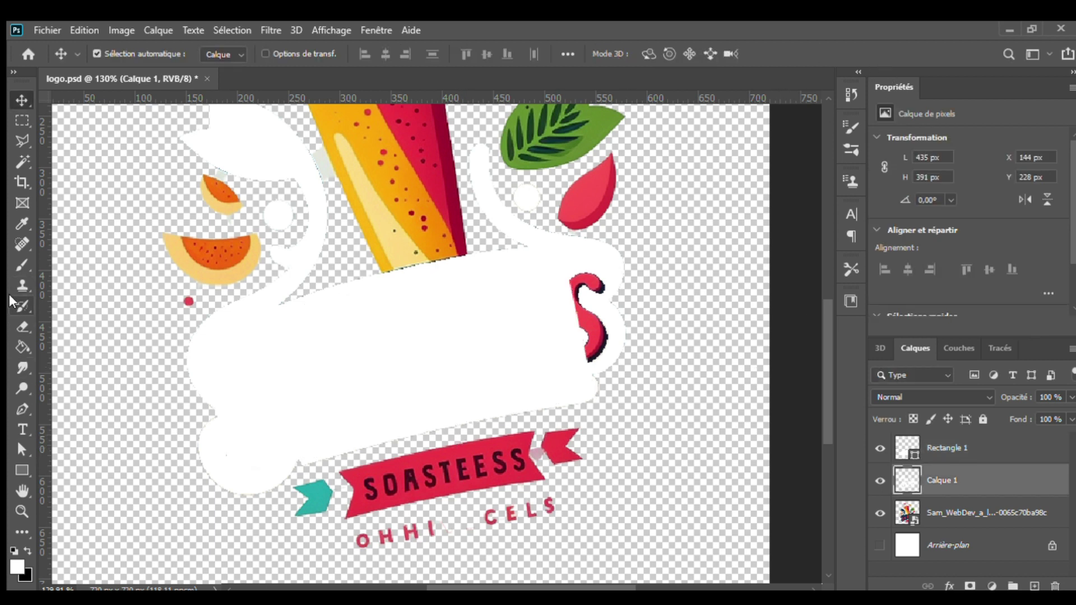
left_click(23, 266)
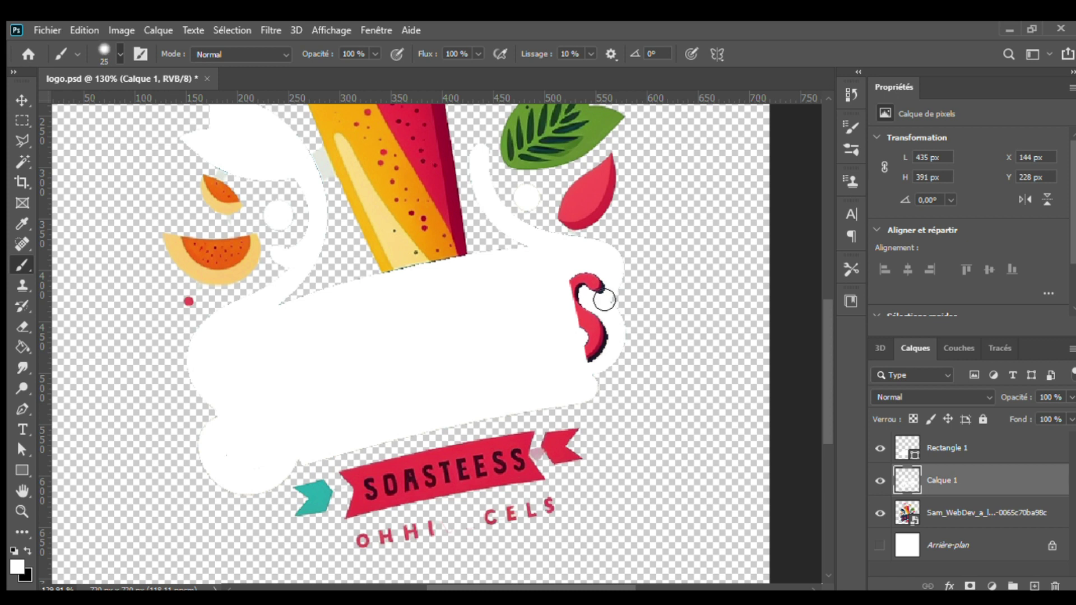
left_click_drag(598, 299, 621, 296)
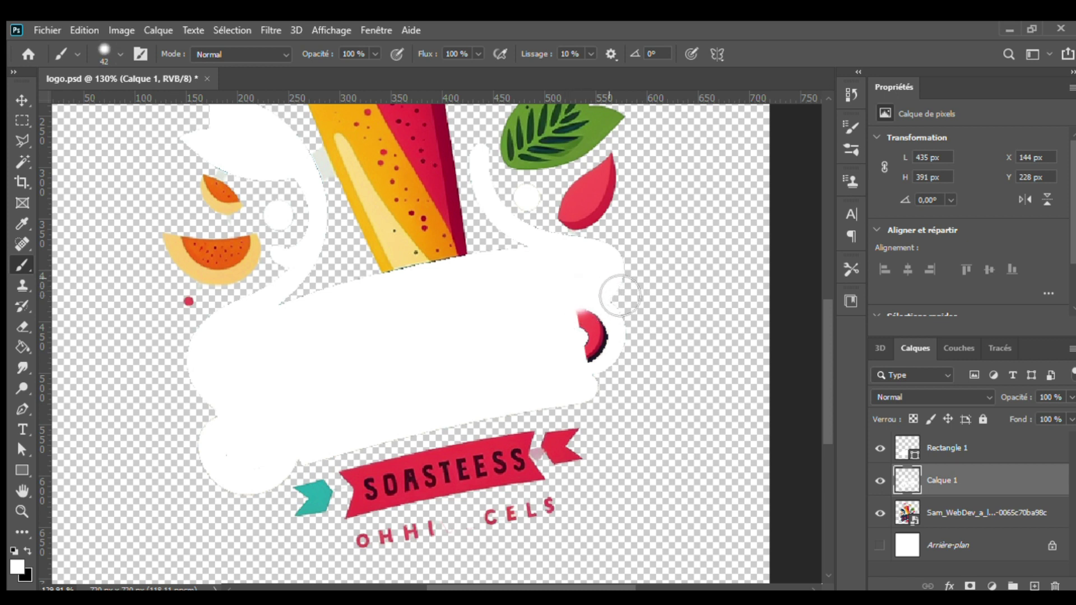
key("ctrl+z")
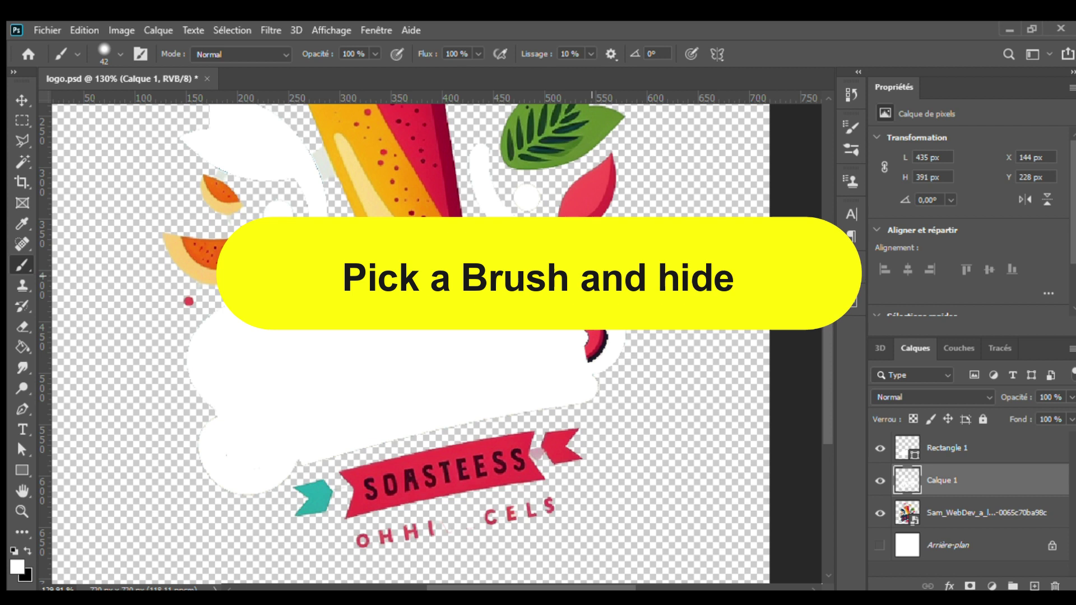
left_click_drag(595, 344, 607, 359)
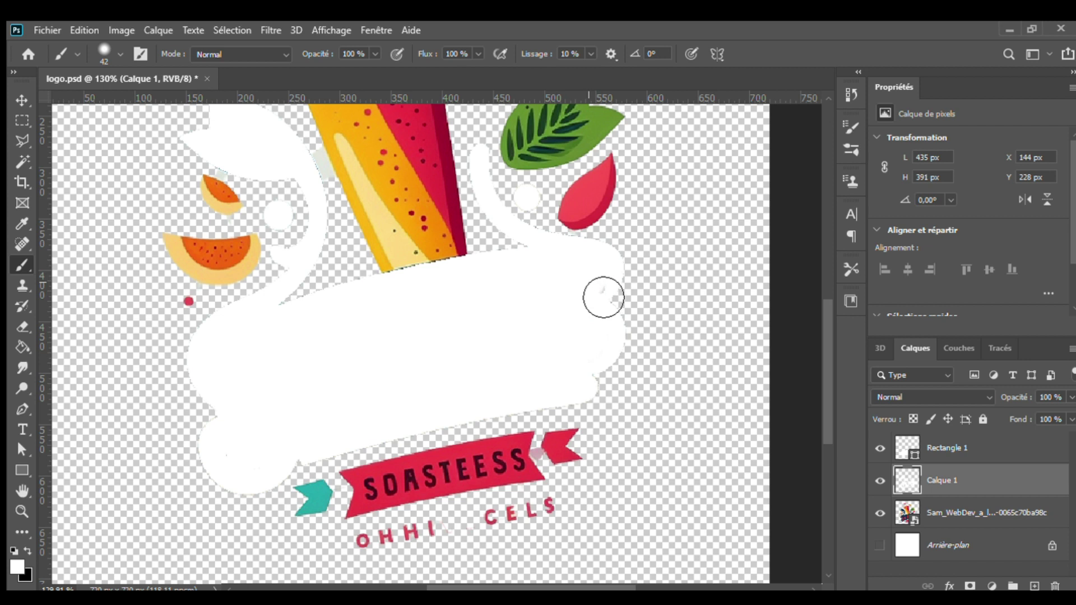
scroll(567, 329, "up", 2)
scroll(563, 320, "up", 2)
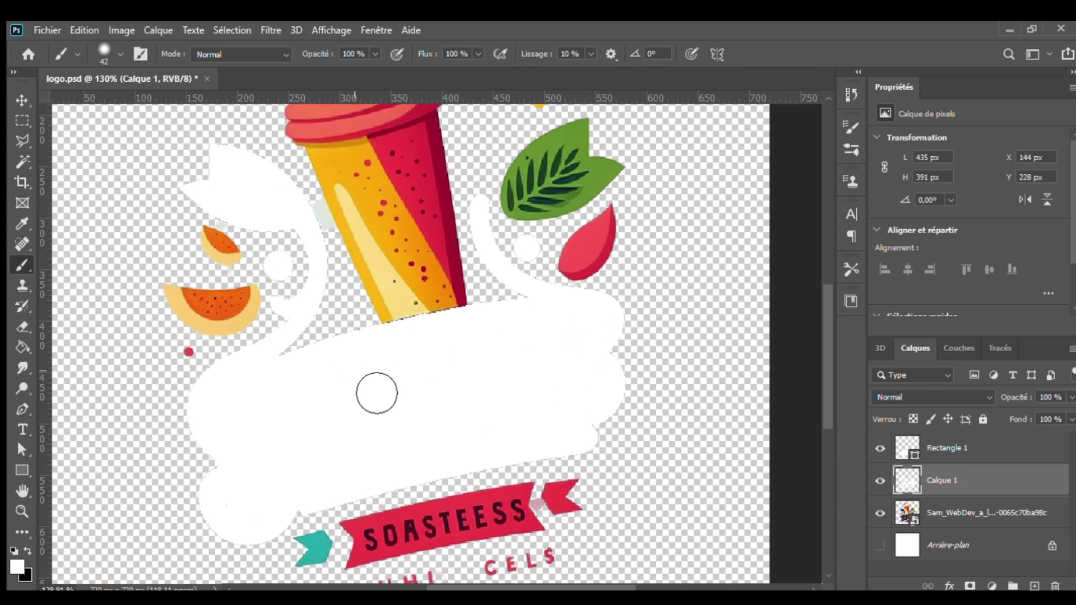
scroll(437, 313, "up", 3)
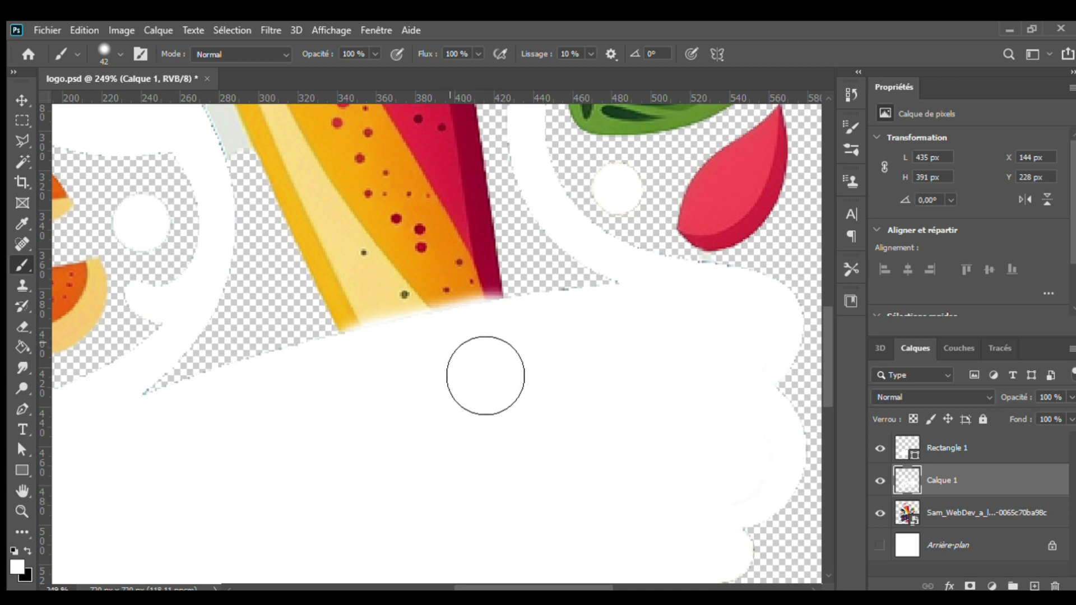
scroll(538, 390, "down", 3, "alt")
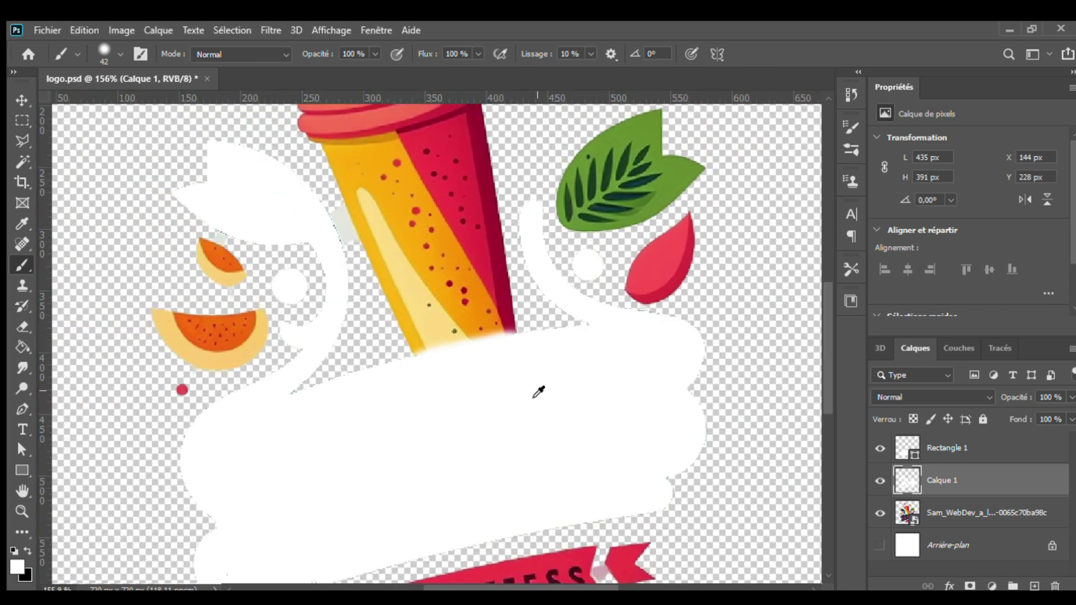
scroll(538, 391, "down", 2, "alt")
scroll(569, 401, "up", 2)
scroll(581, 392, "up", 2)
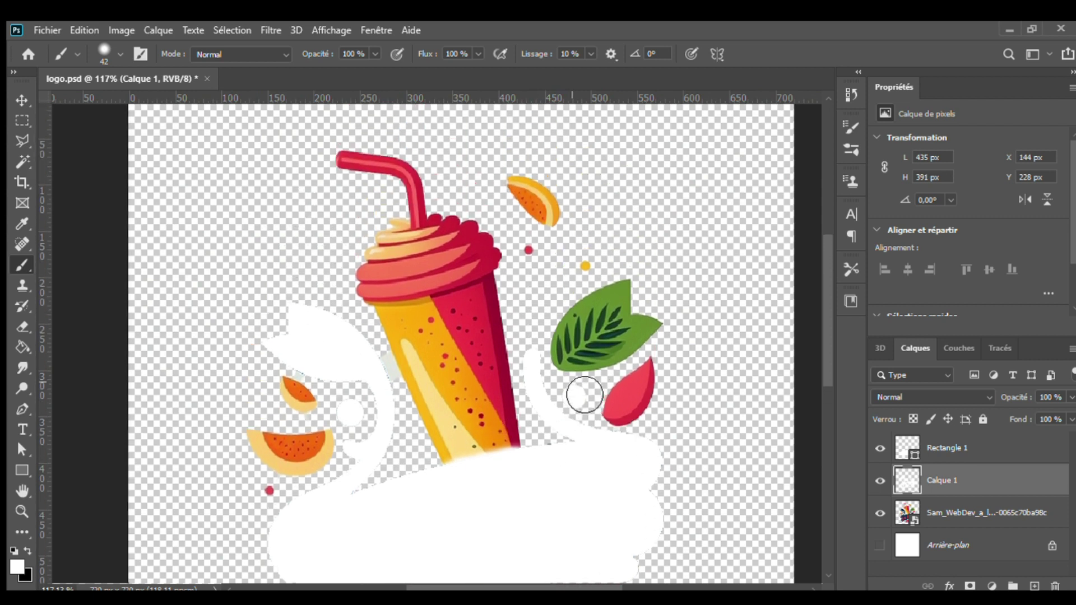
scroll(585, 382, "down", 1)
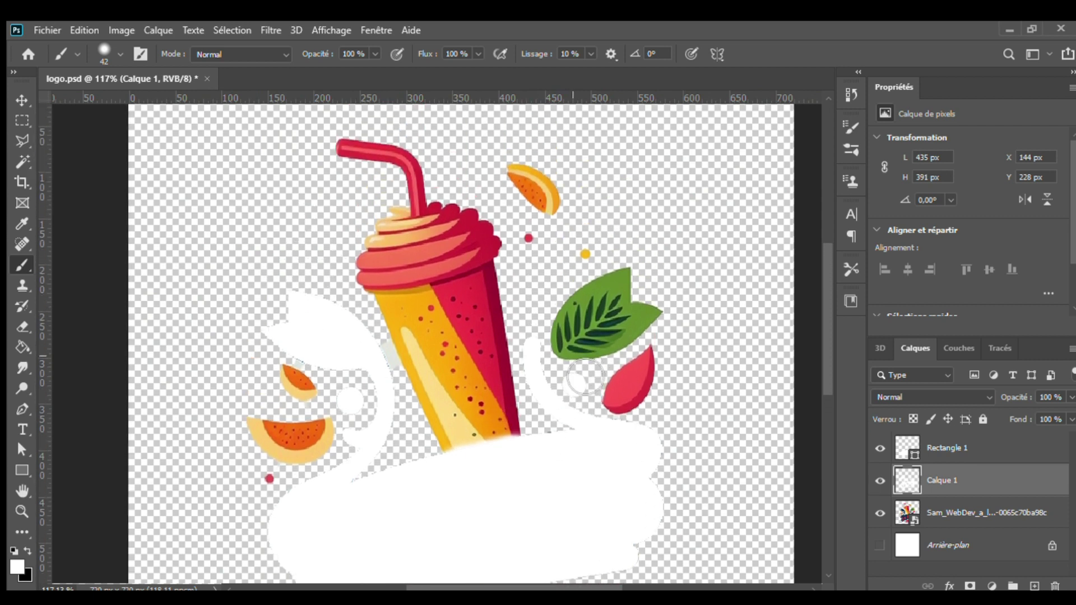
scroll(575, 370, "down", 3)
Magic-wand select the teal and red ribbon tails on the logo layer and fill them white on Calque 1
left_click(22, 161)
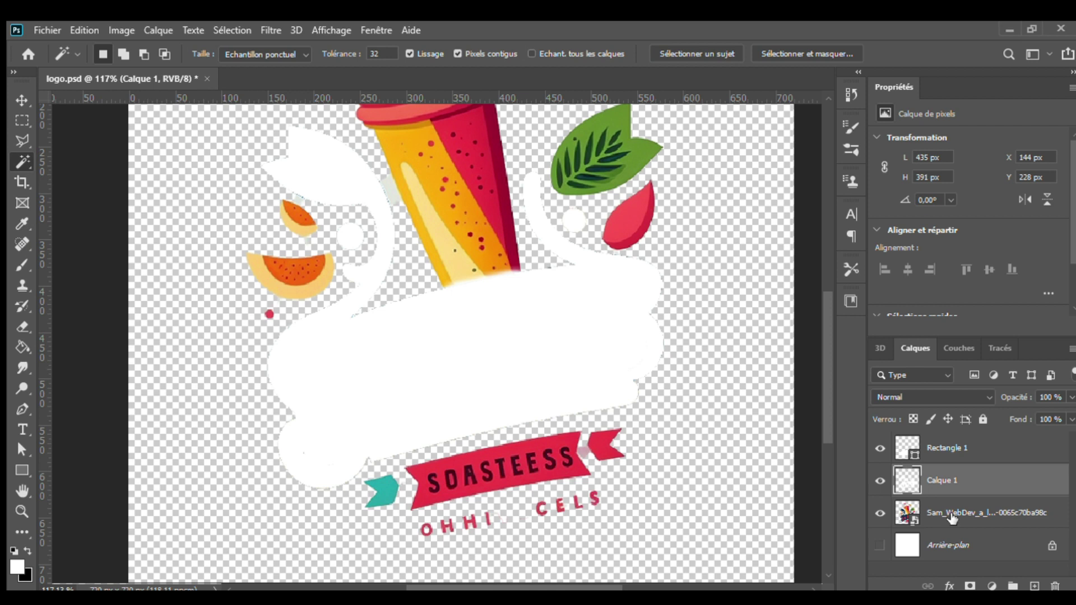
left_click(953, 513)
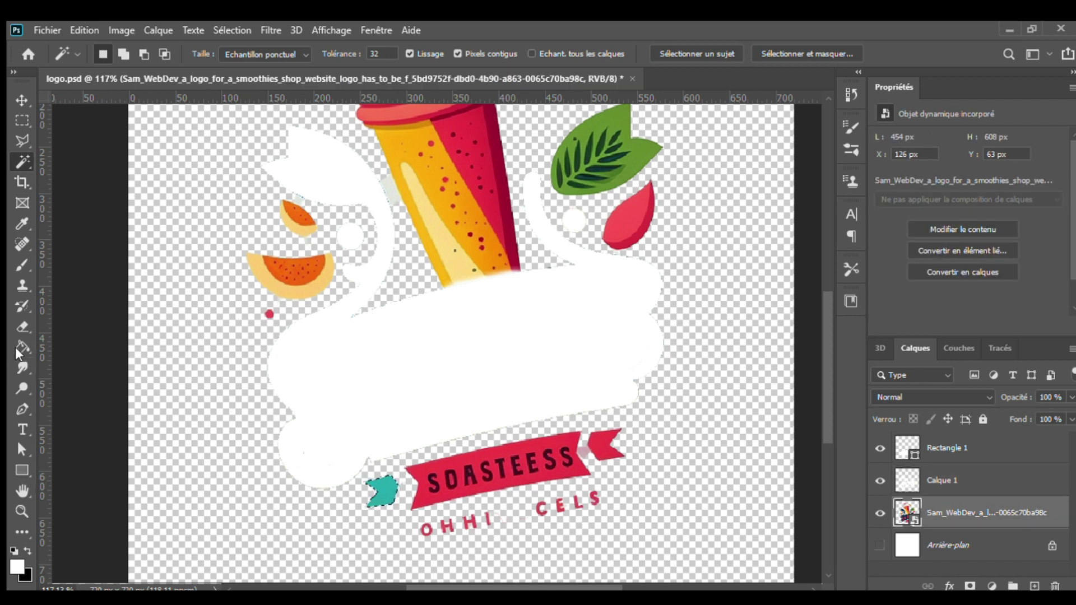
left_click(21, 347)
left_click(953, 480)
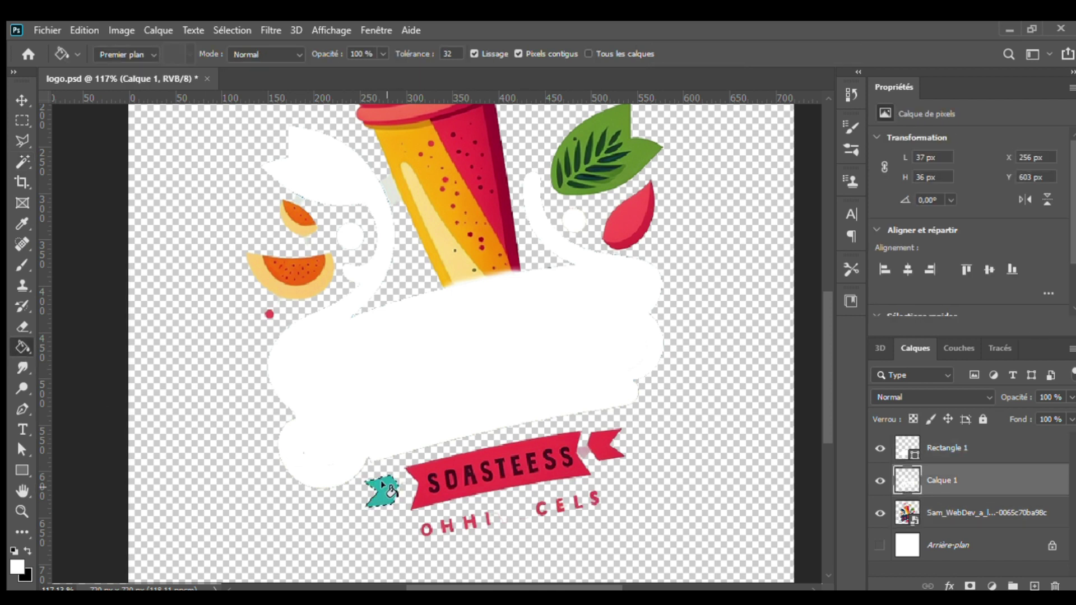
key("ctrl+z")
key("w")
left_click(953, 513)
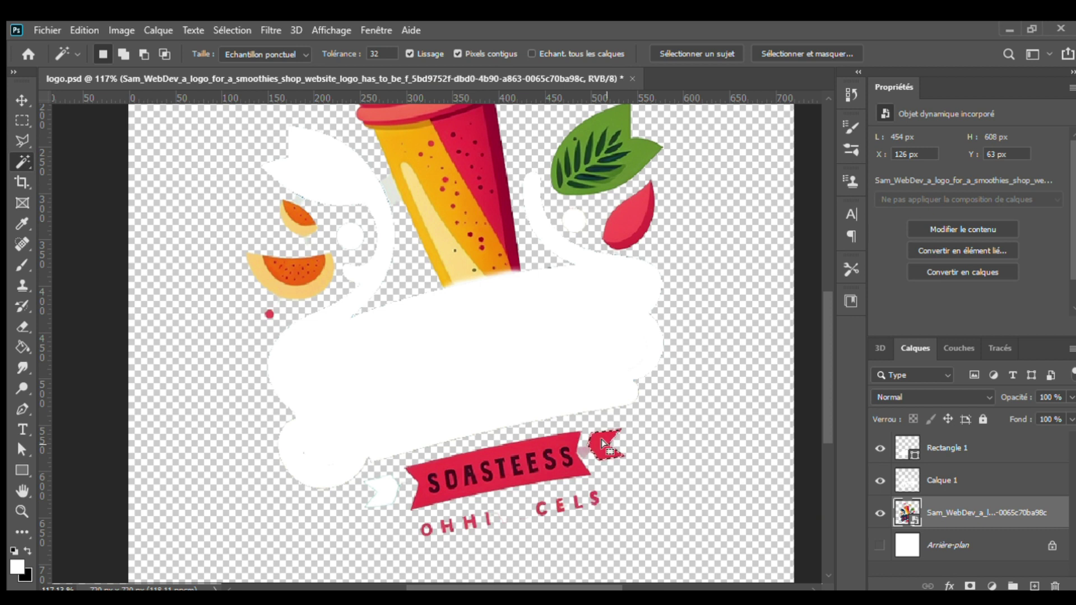
scroll(605, 447, "up", 3)
key("alt+bracketright")
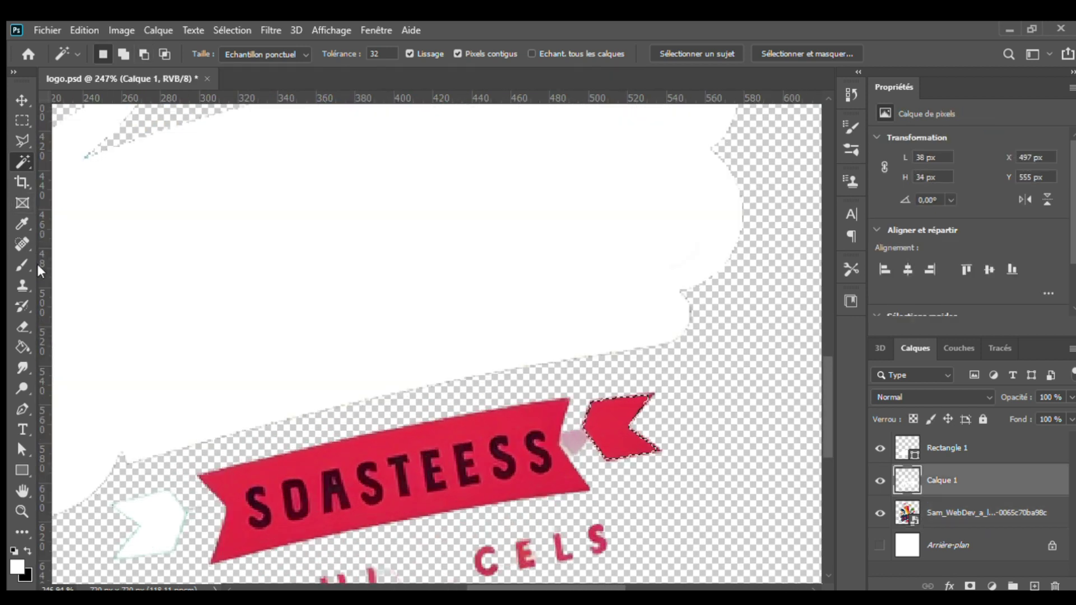
key("g")
left_click(589, 405)
Add the ribbon tail's pink fringe edges to the selection and fill them white on Calque 1
key("w")
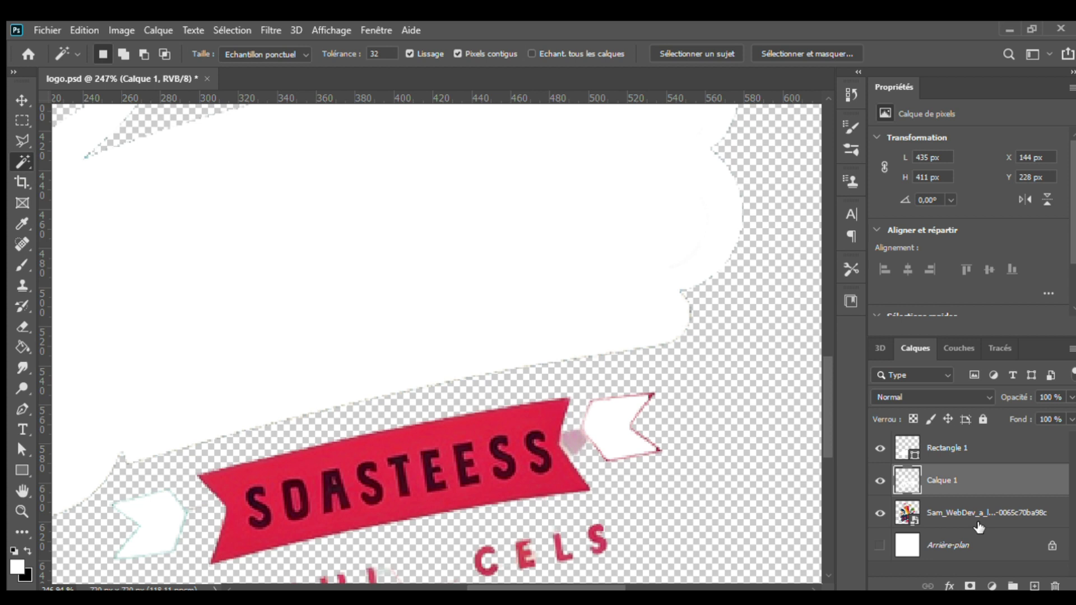
left_click(979, 513)
scroll(651, 396, "up", 3)
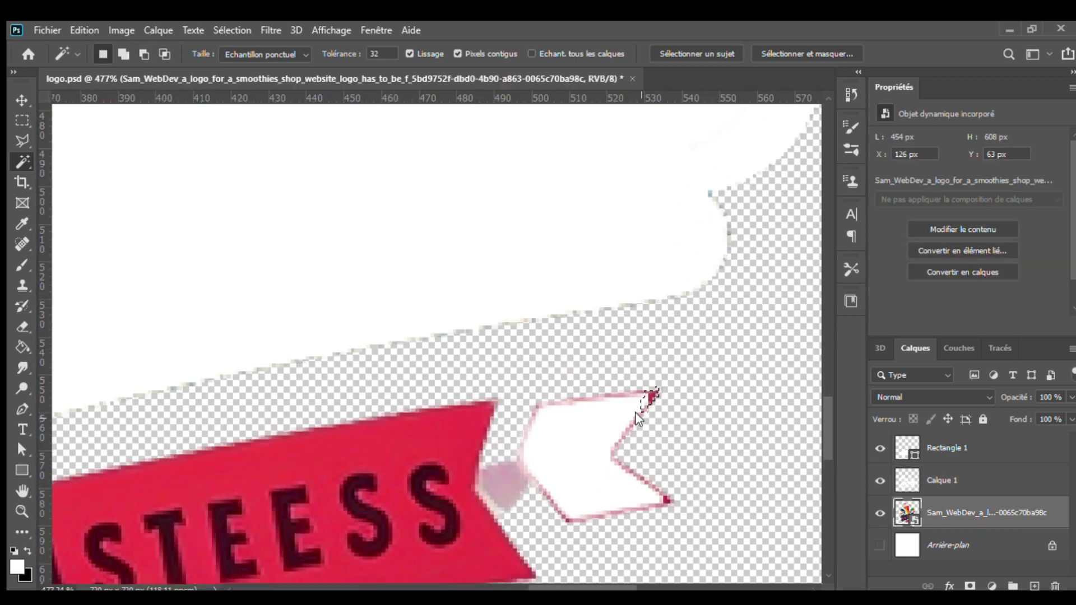
key("shift")
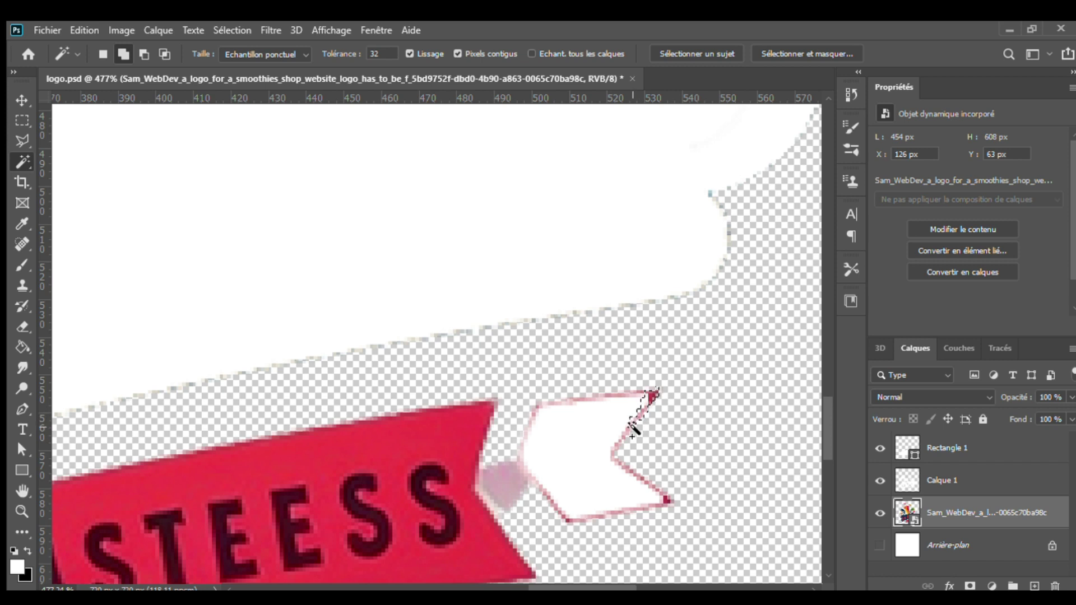
left_click(616, 446, "shift")
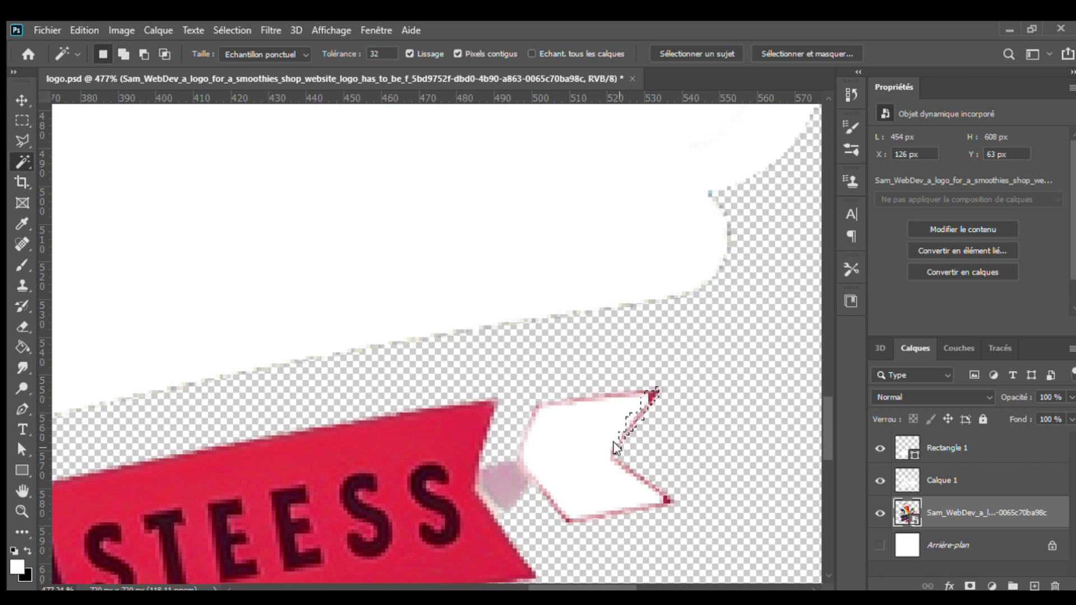
left_click(618, 462, "shift")
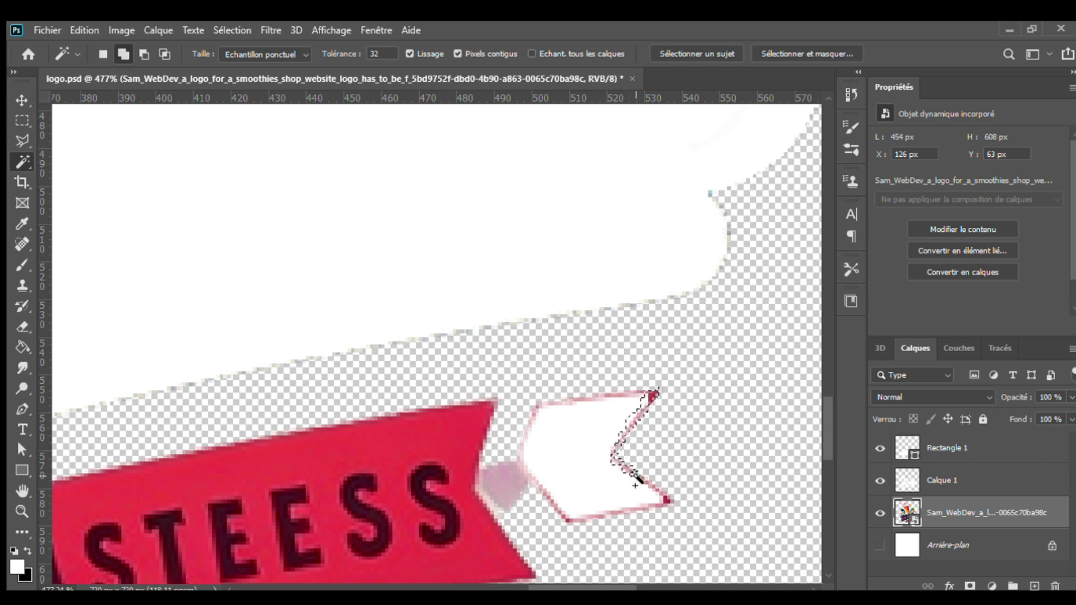
left_click(656, 492, "shift")
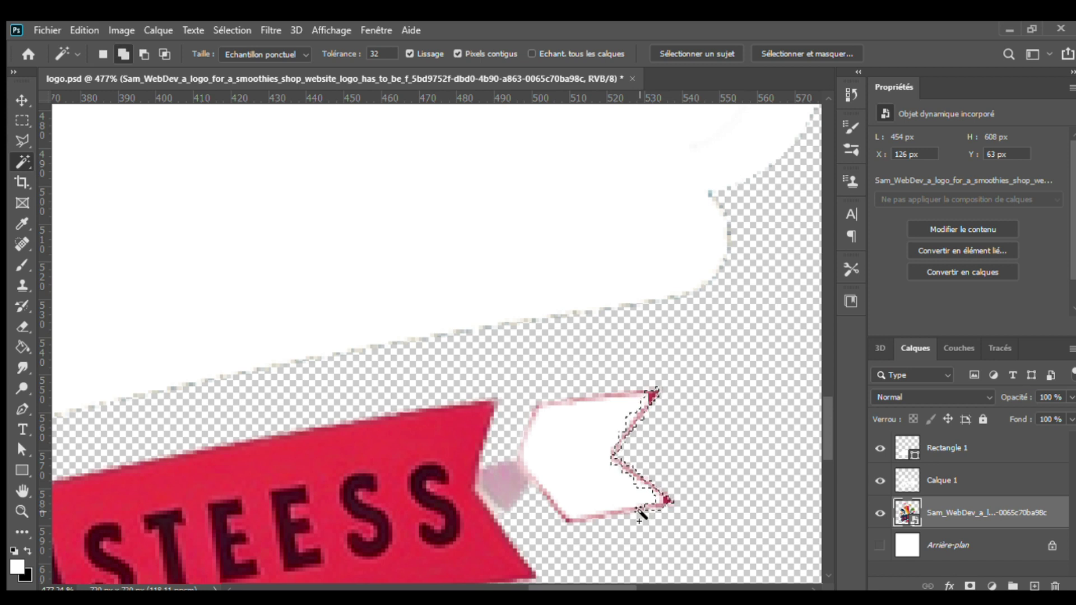
left_click(596, 515, "shift")
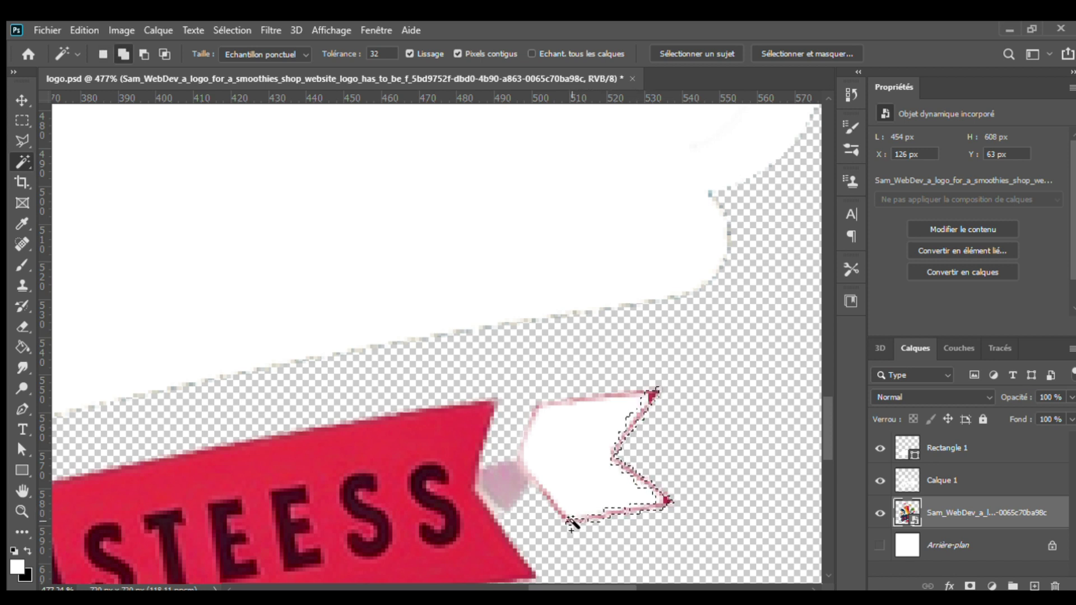
left_click(564, 518, "shift")
left_click(536, 421, "shift")
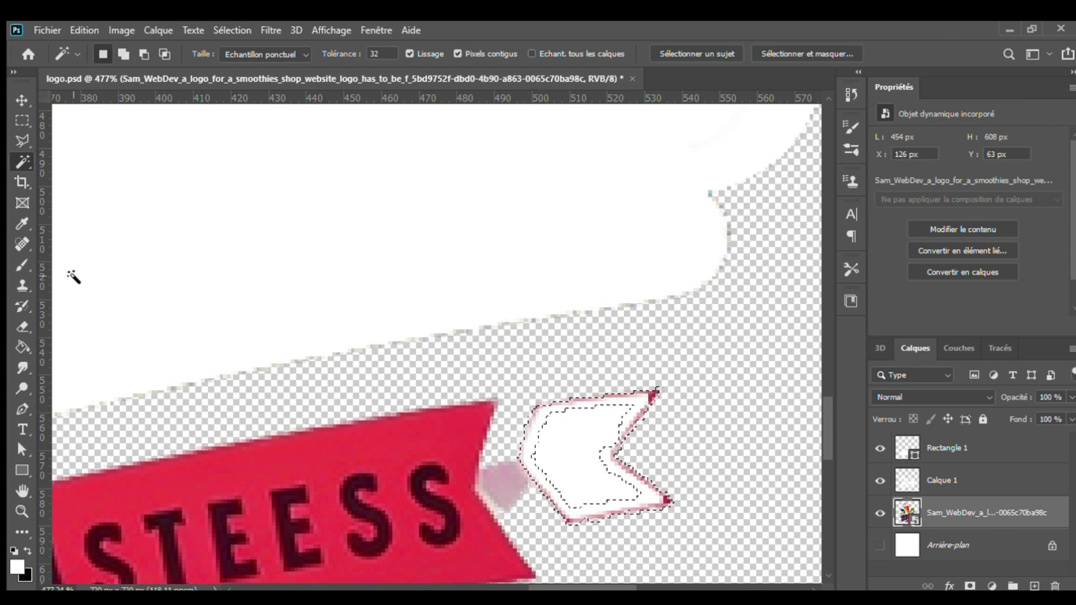
left_click(23, 348)
left_click(941, 480)
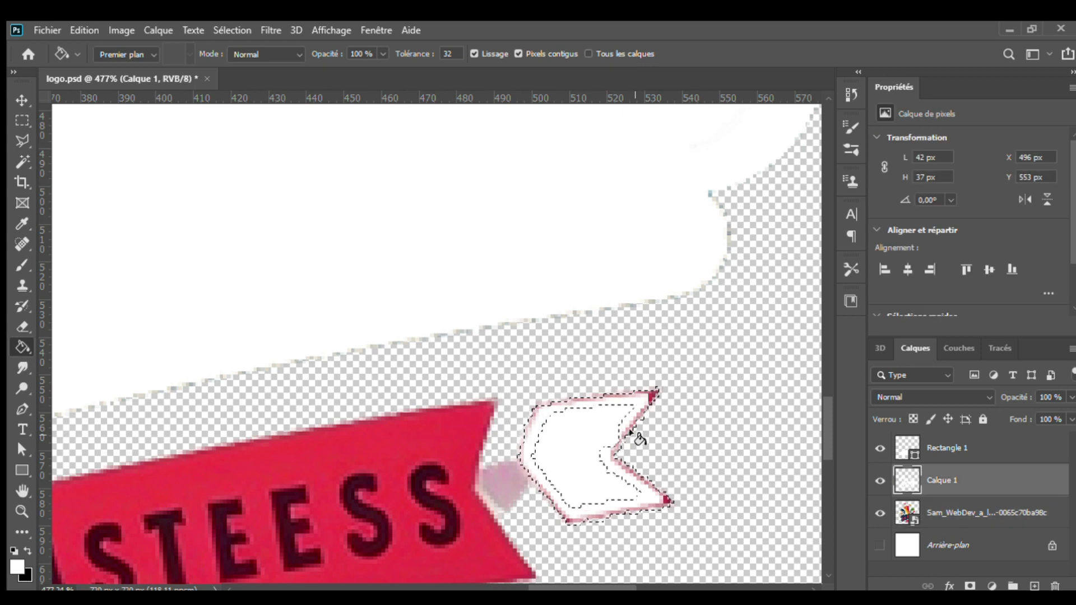
left_click(650, 394)
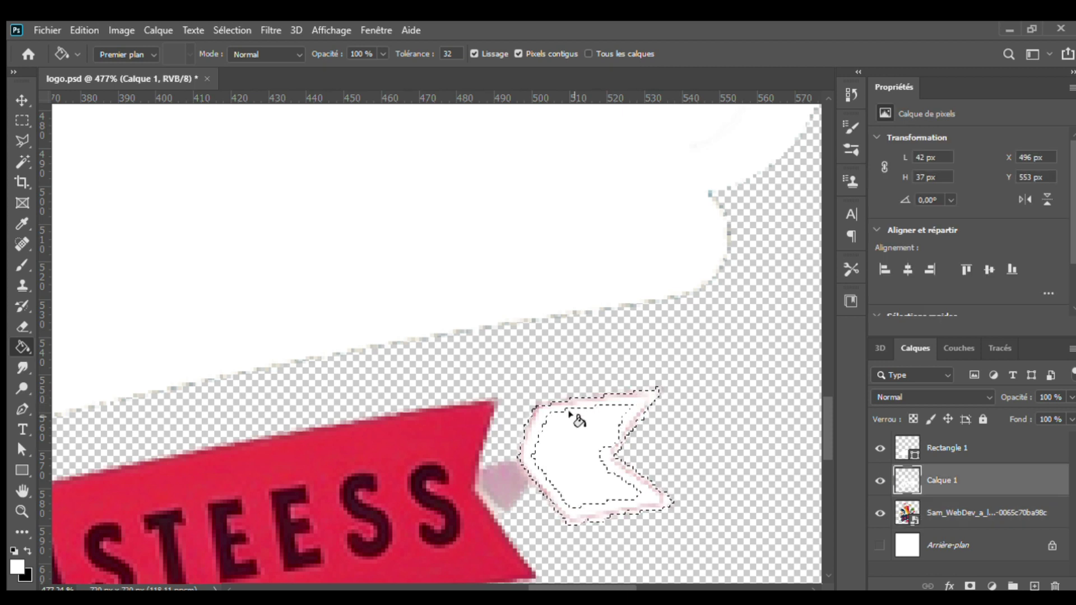
left_click(535, 415)
key("ctrl+d")
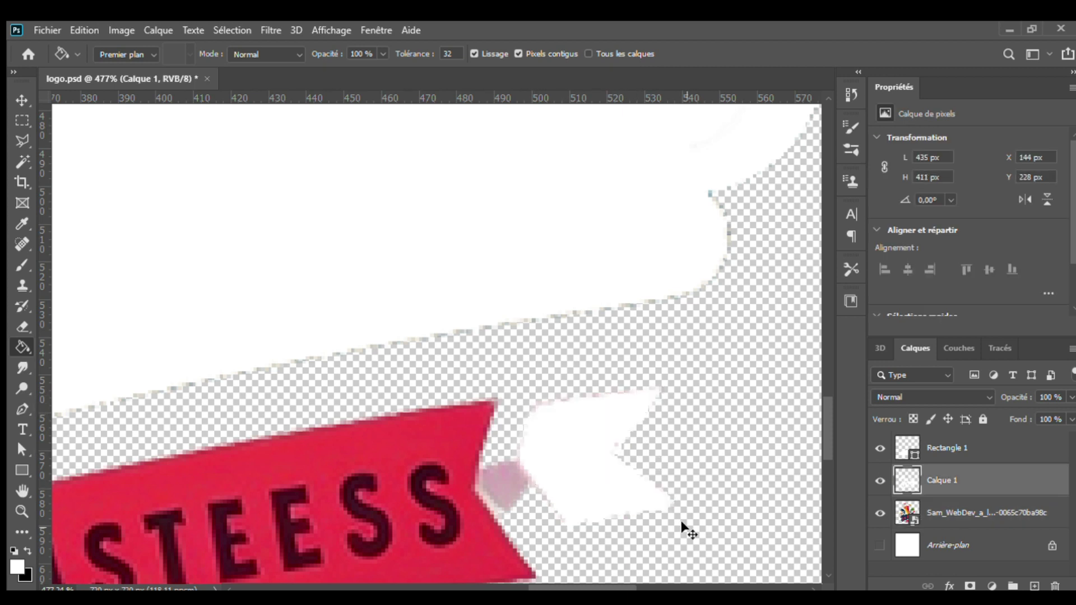
Select the green leaf and fill it white on Calque 1, leaving only its dark veins
scroll(673, 471, "down", 2)
scroll(639, 471, "down", 2)
scroll(589, 449, "down", 2)
scroll(533, 423, "down", 1)
scroll(532, 418, "down", 3)
scroll(529, 392, "up", 1)
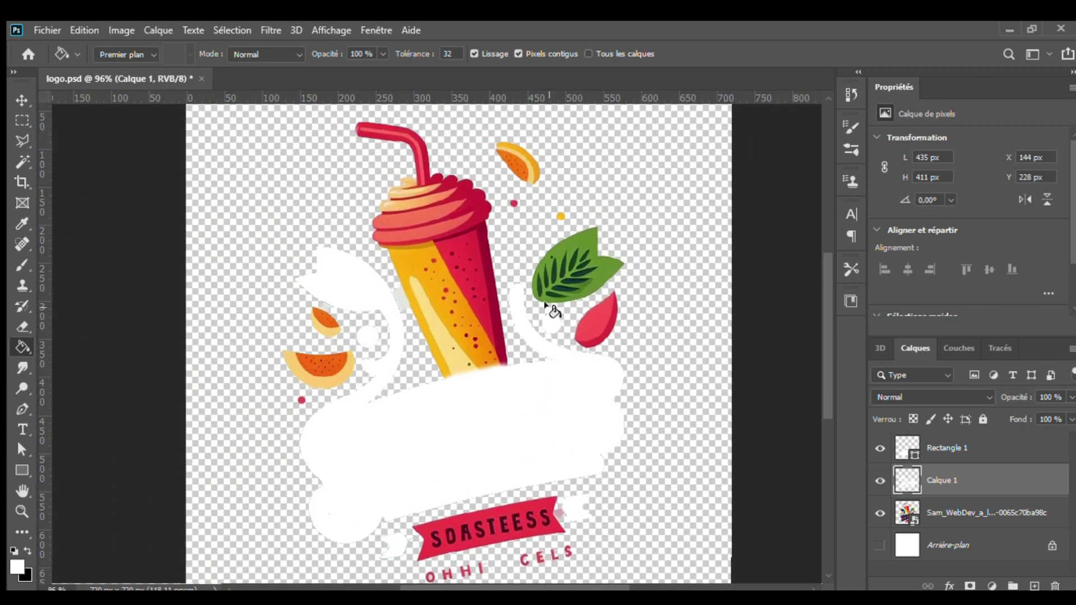
key("w")
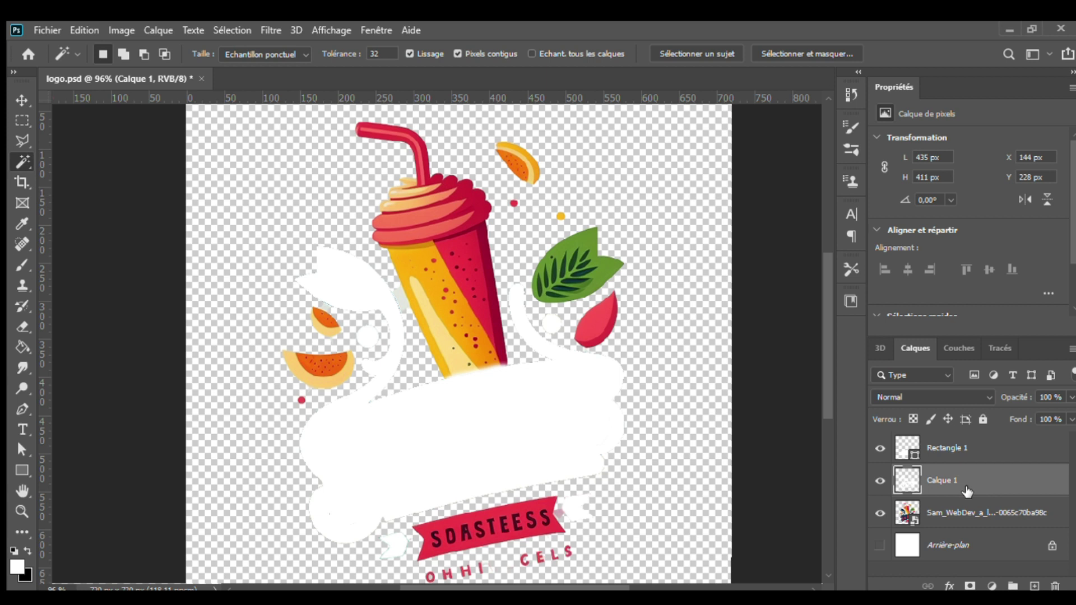
left_click(971, 513)
left_click(607, 270)
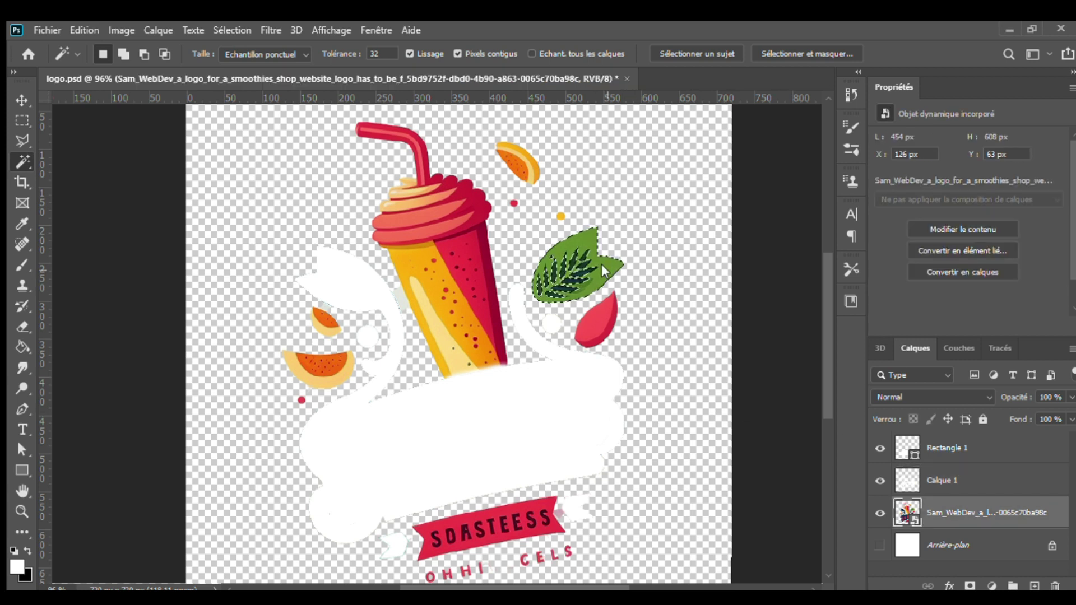
left_click(983, 489)
key("g")
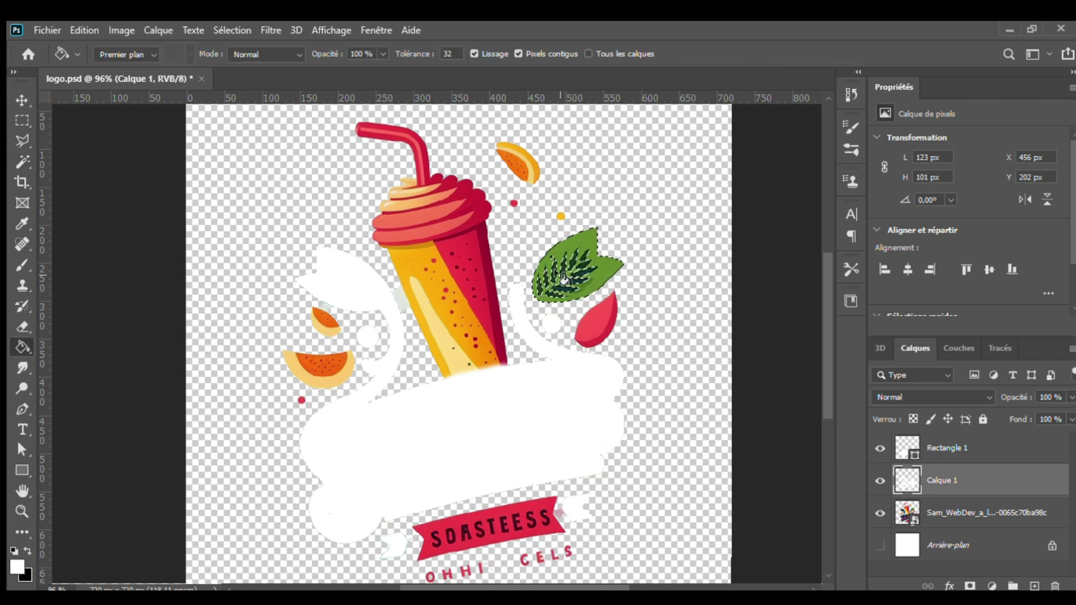
left_click(565, 278)
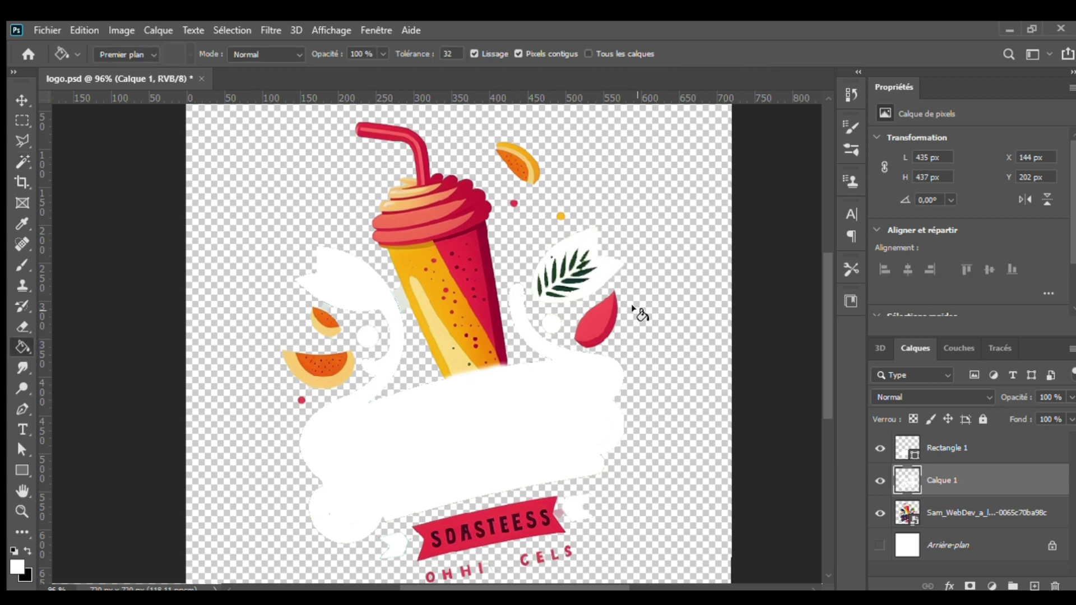
scroll(640, 314, "down", 3)
left_click(23, 429)
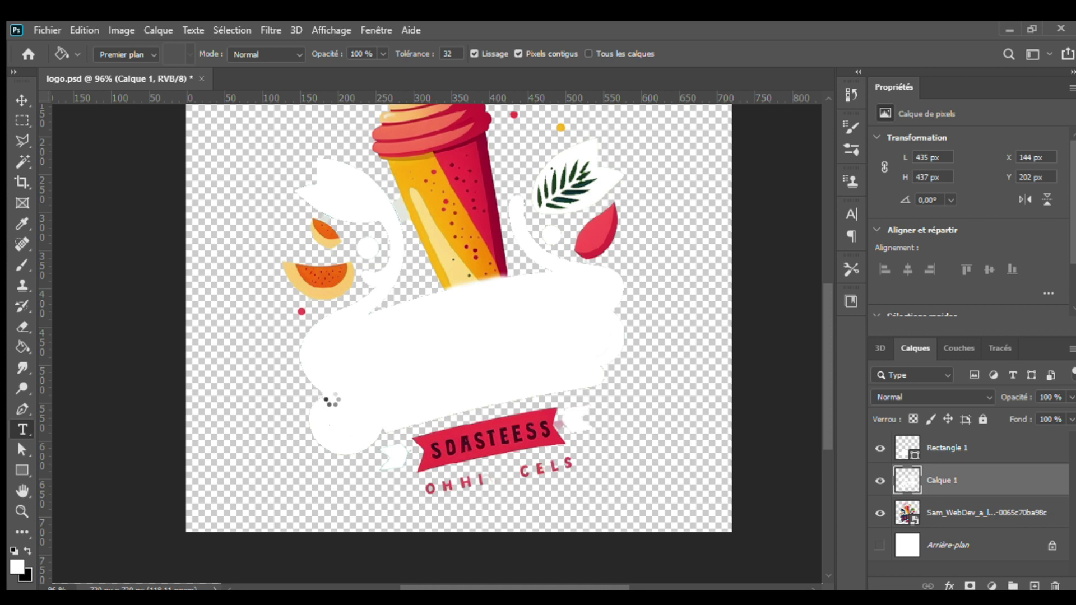
Add a 'Smoothies' text layer above Rectangle 1 and shift it left onto the banner
scroll(330, 289, "up", 1)
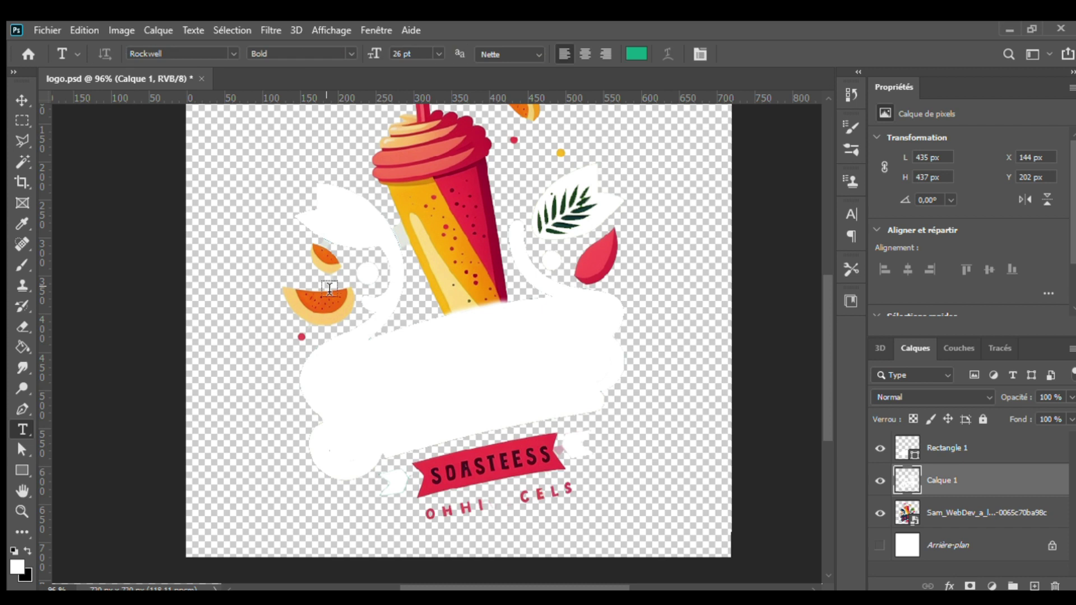
left_click(346, 411)
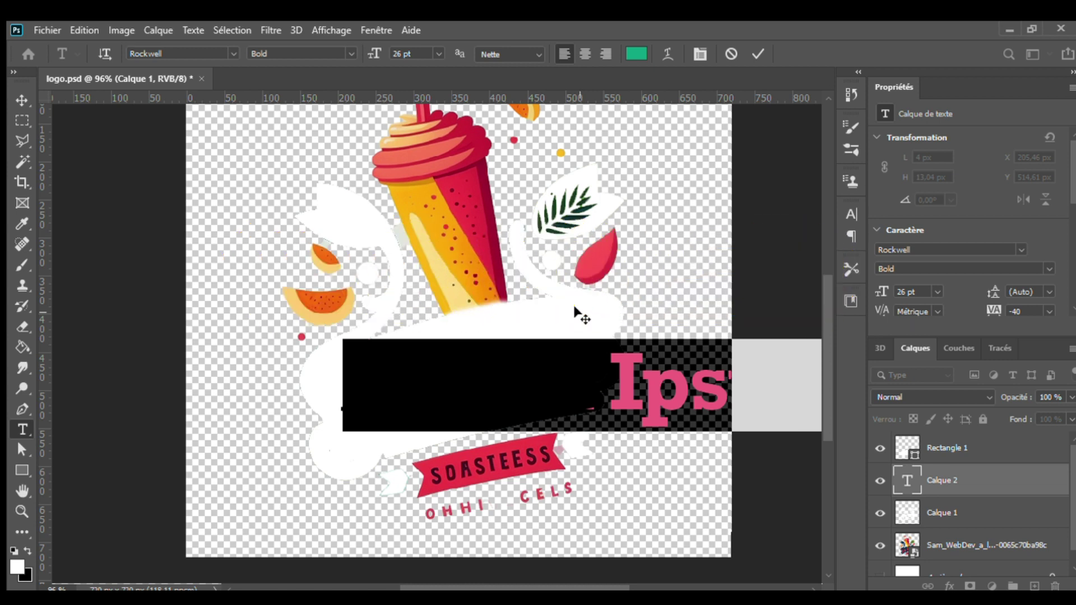
type("Smoothies")
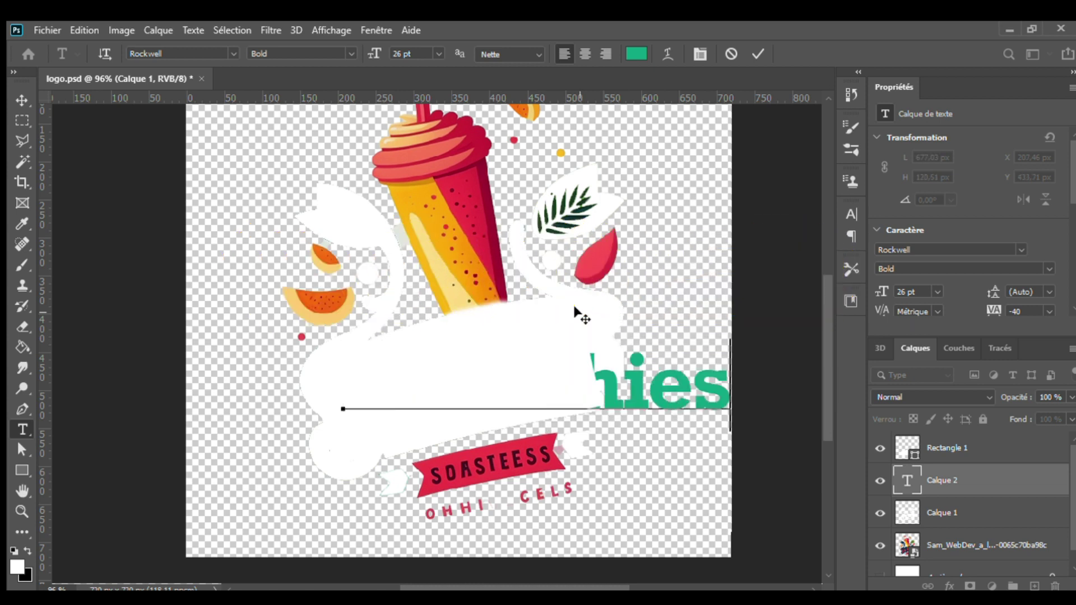
left_click(757, 54)
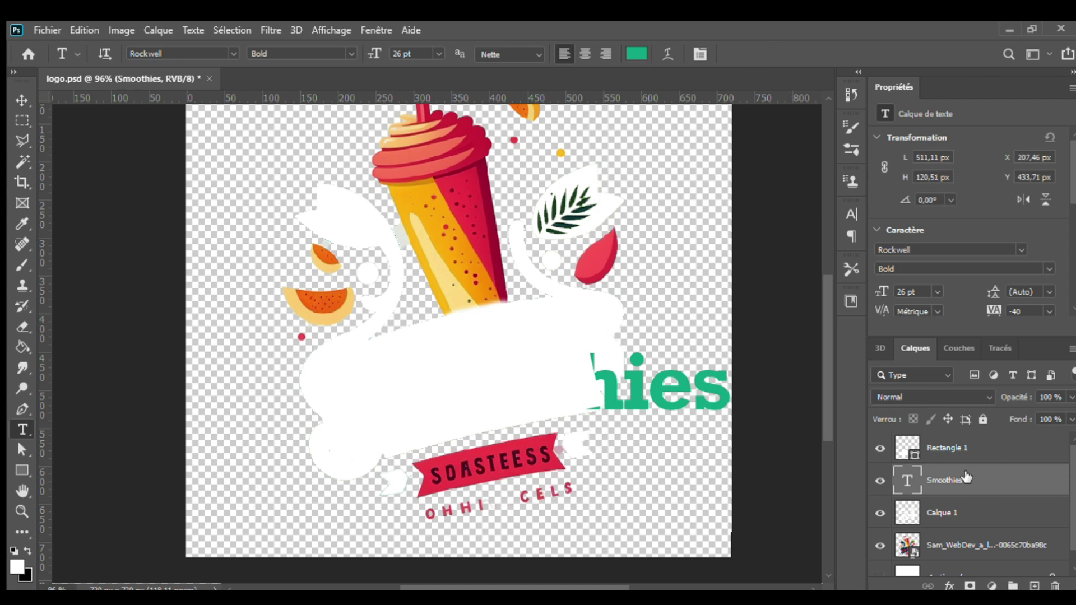
left_click_drag(966, 477, 963, 442)
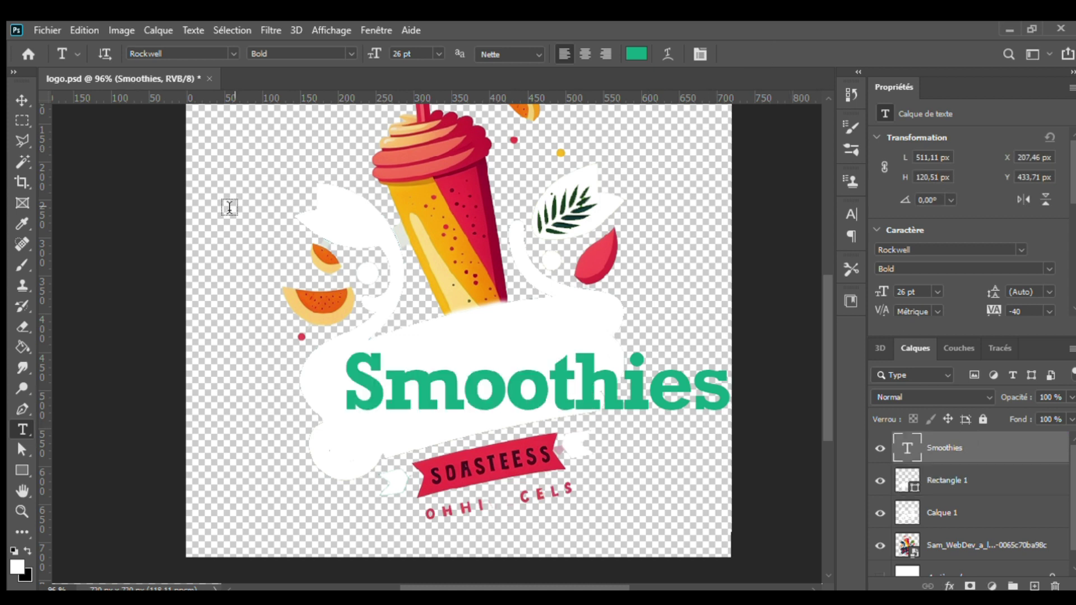
key("v")
left_click_drag(562, 398, 537, 398)
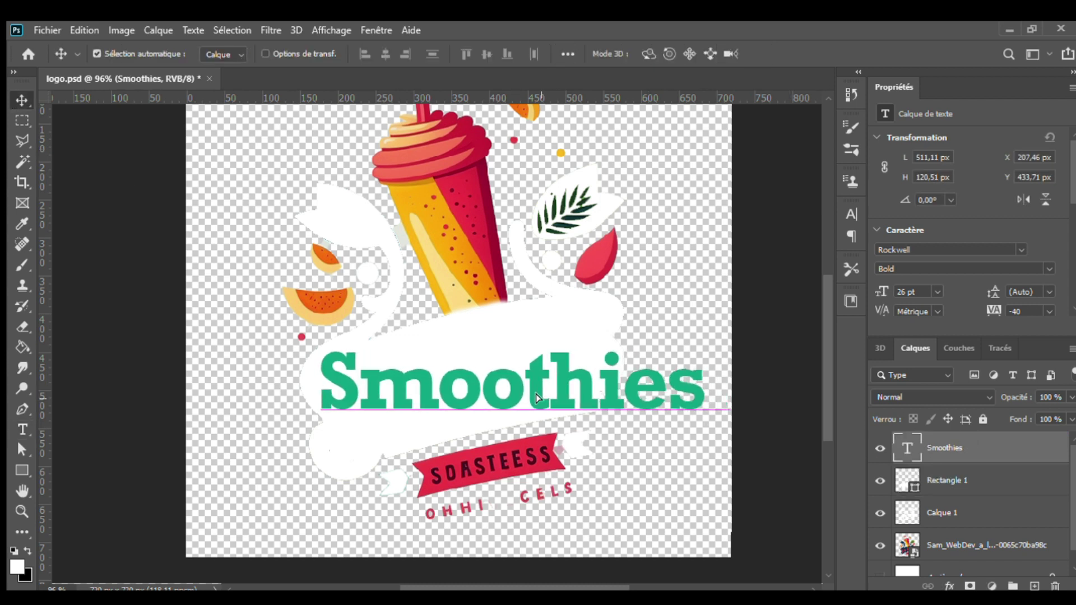
Resize the Smoothies text to 20 pt
double_click(555, 399)
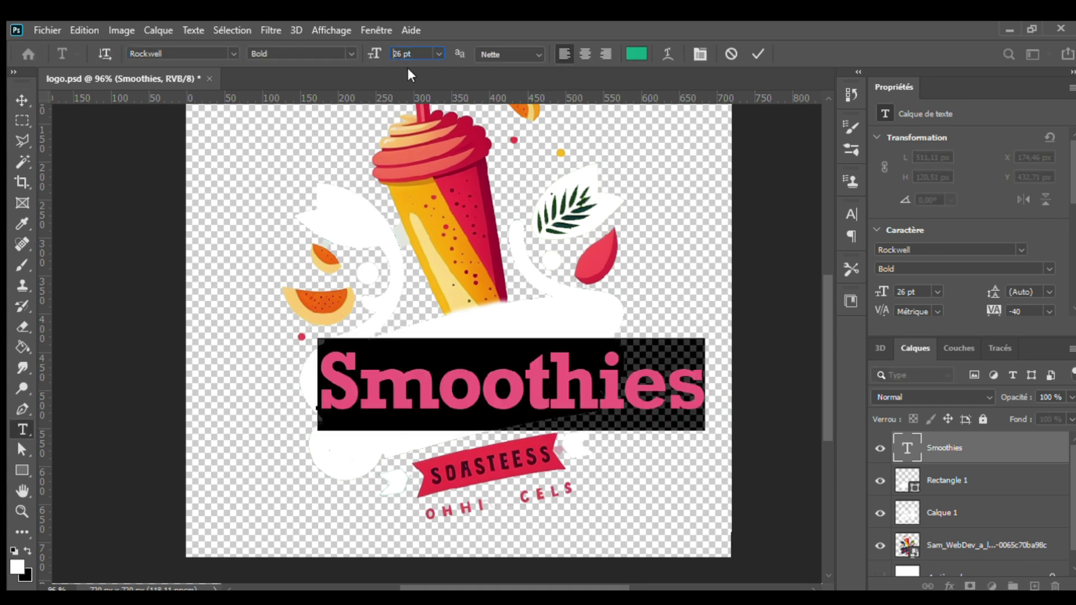
type("20")
key("Return")
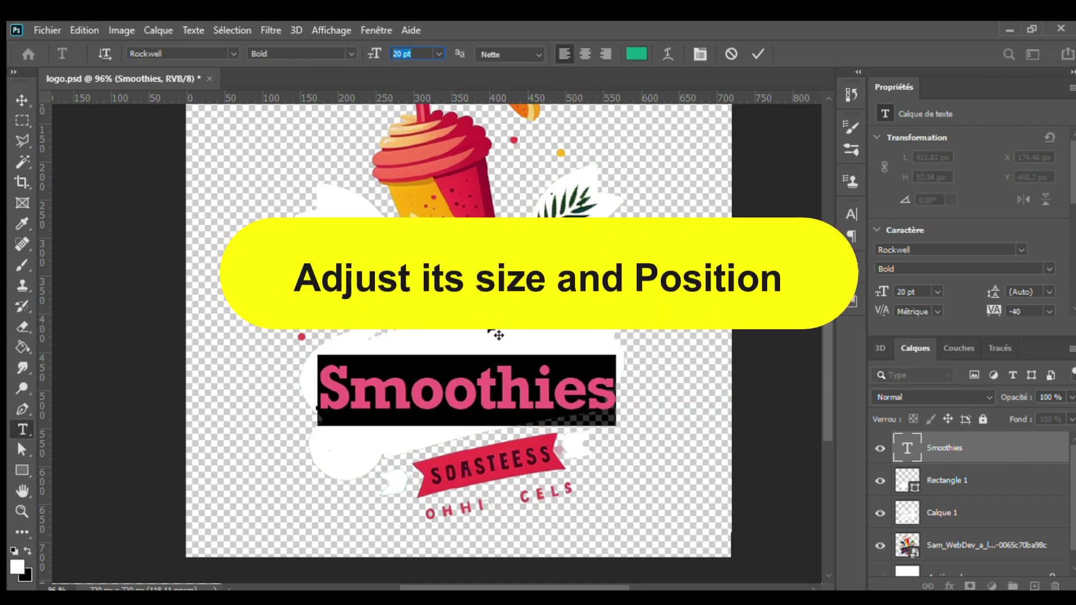
left_click(758, 54)
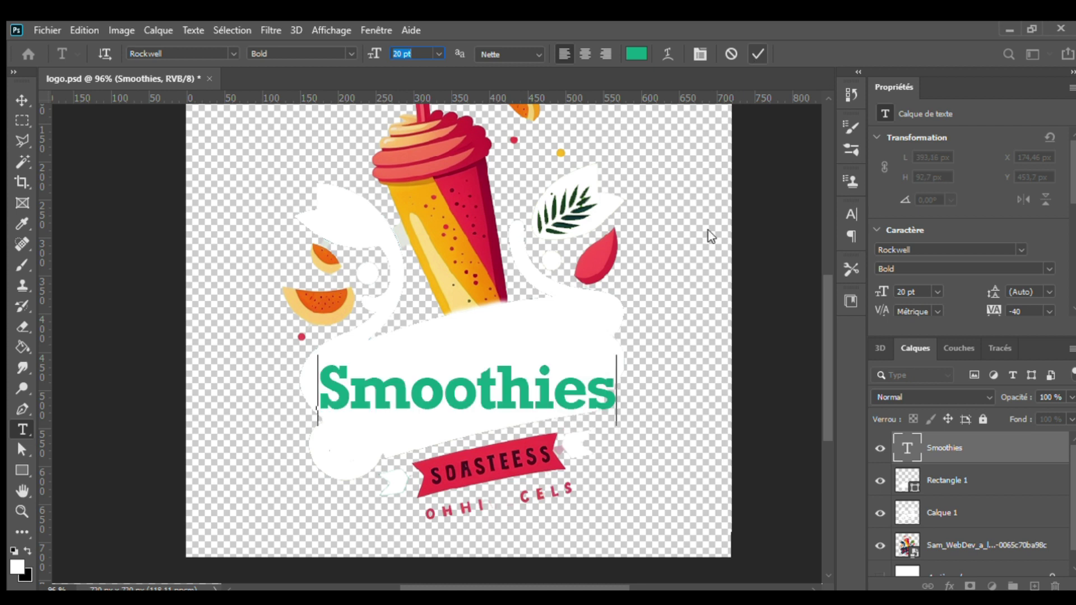
key("v")
Rotate the Smoothies text about -12° and nudge it into position on the banner
key("ctrl+t")
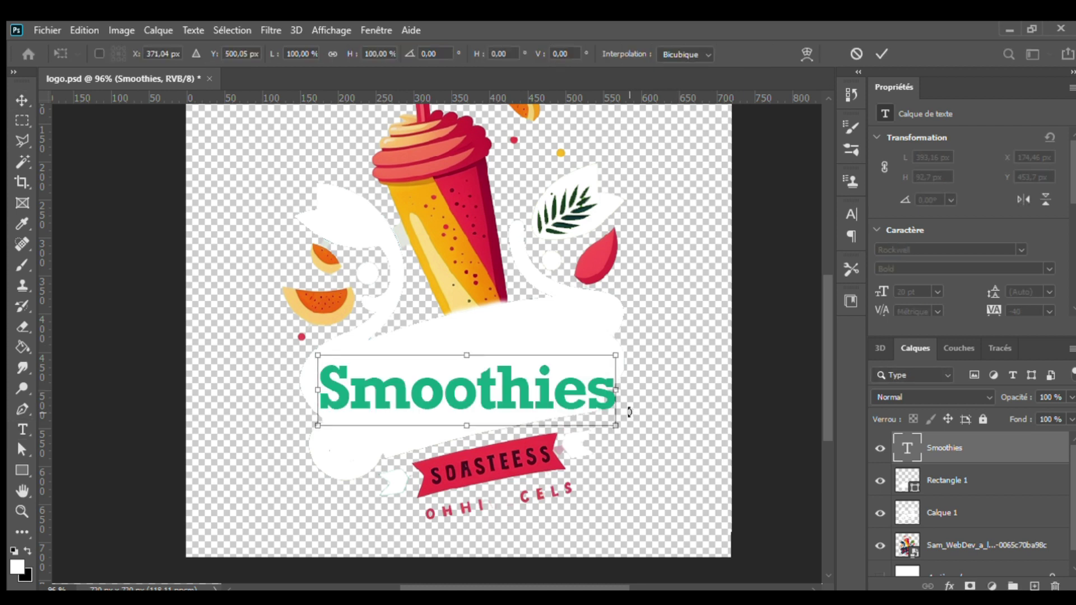
left_click_drag(625, 430, 654, 396)
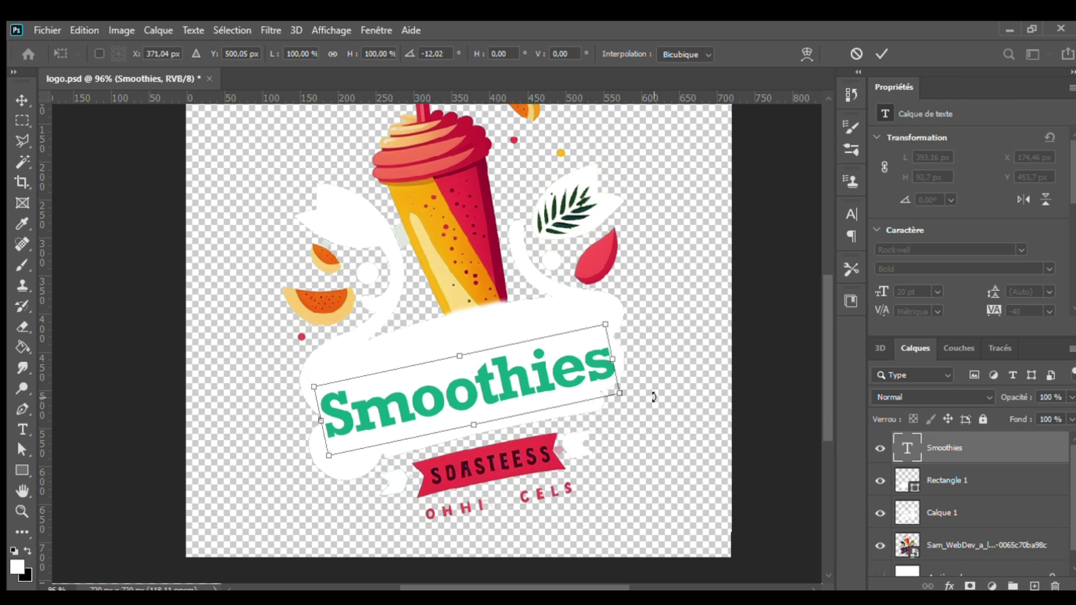
key("Up")
key("Up")
key("Up")
key("Up")
key("Up")
key("Up")
key("Up")
key("Up")
key("Up")
key("Up")
key("Up")
key("Up")
key("Up")
key("Up")
key("Up")
key("Up")
key("Up")
key("Up")
key("Up")
key("Up")
key("Up")
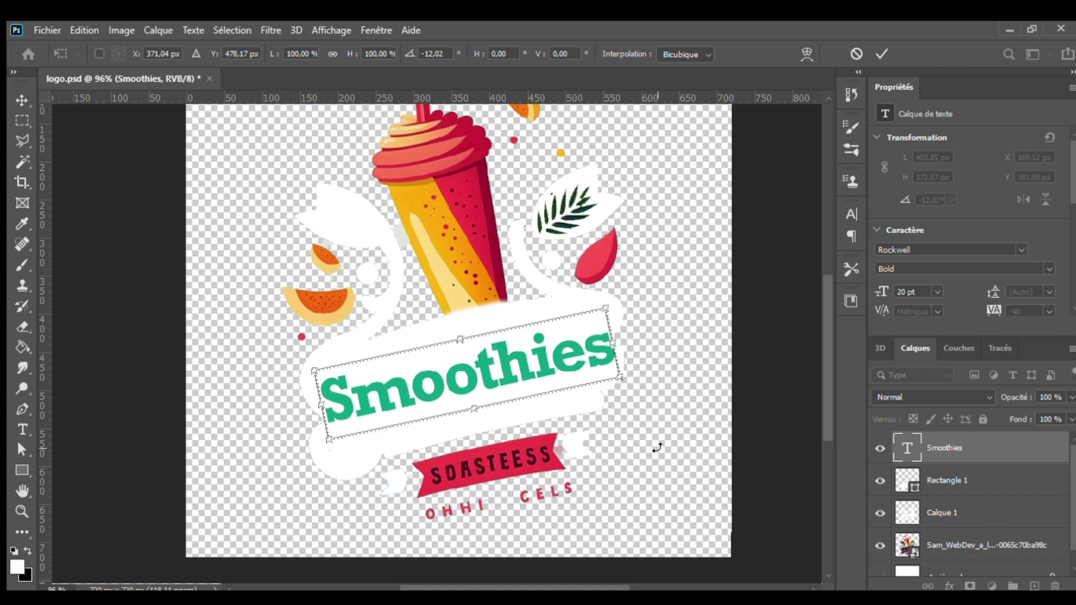
key("Down")
key("Down")
key("Down")
key("Down")
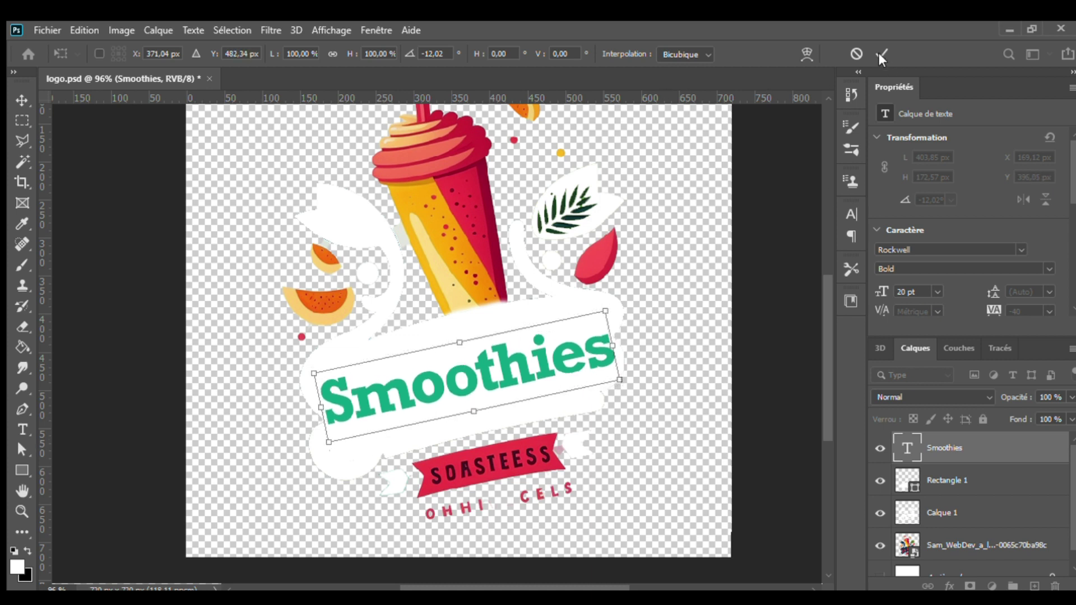
left_click(881, 56)
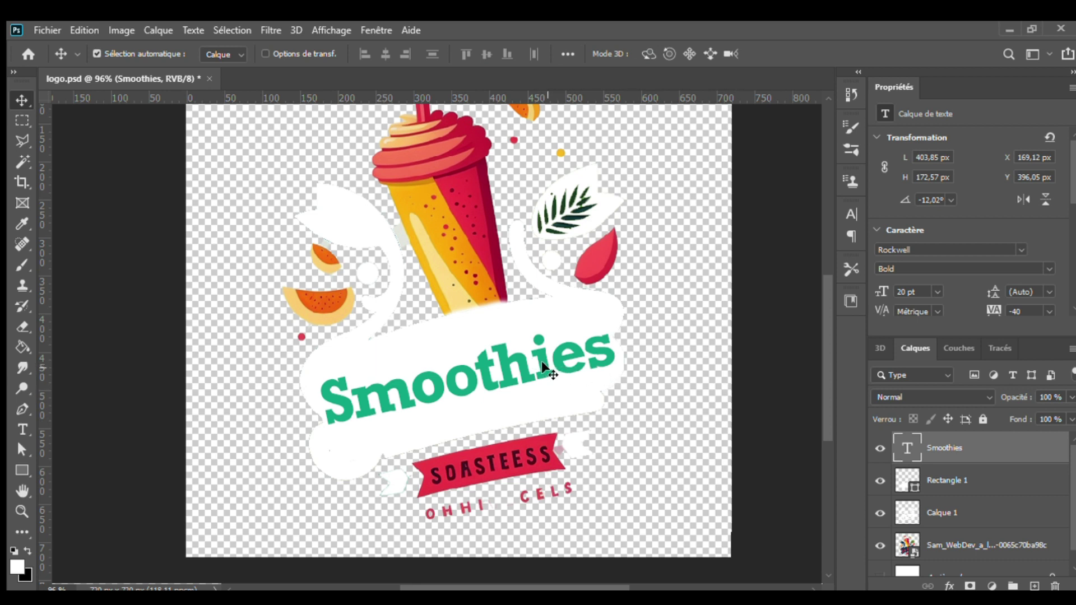
Recolour the Smoothies text with red sampled from the ribbon and save logo.psd
double_click(547, 370)
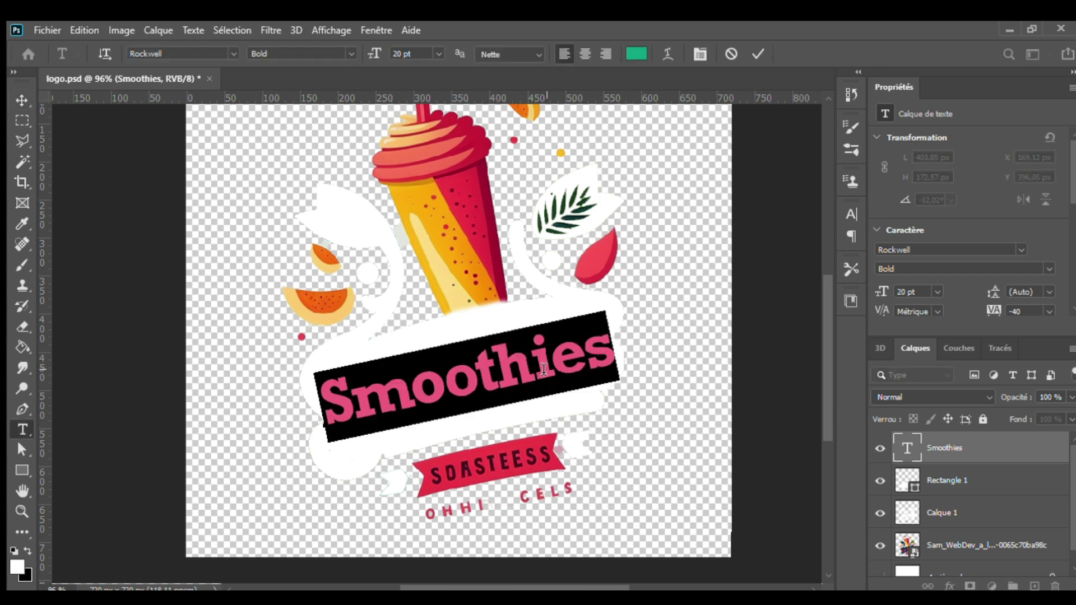
left_click(636, 54)
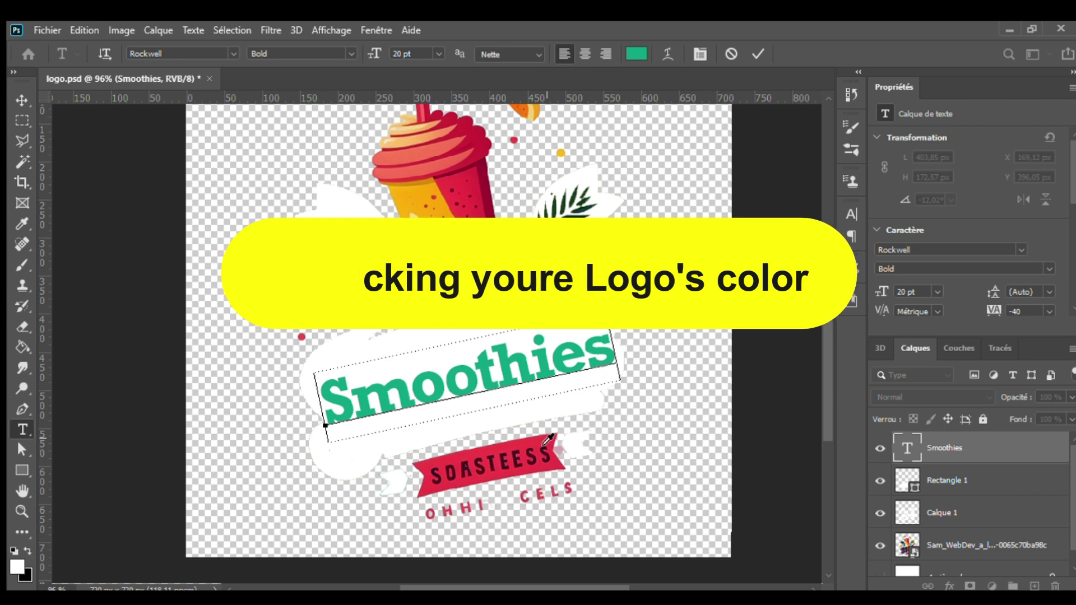
left_click(546, 440)
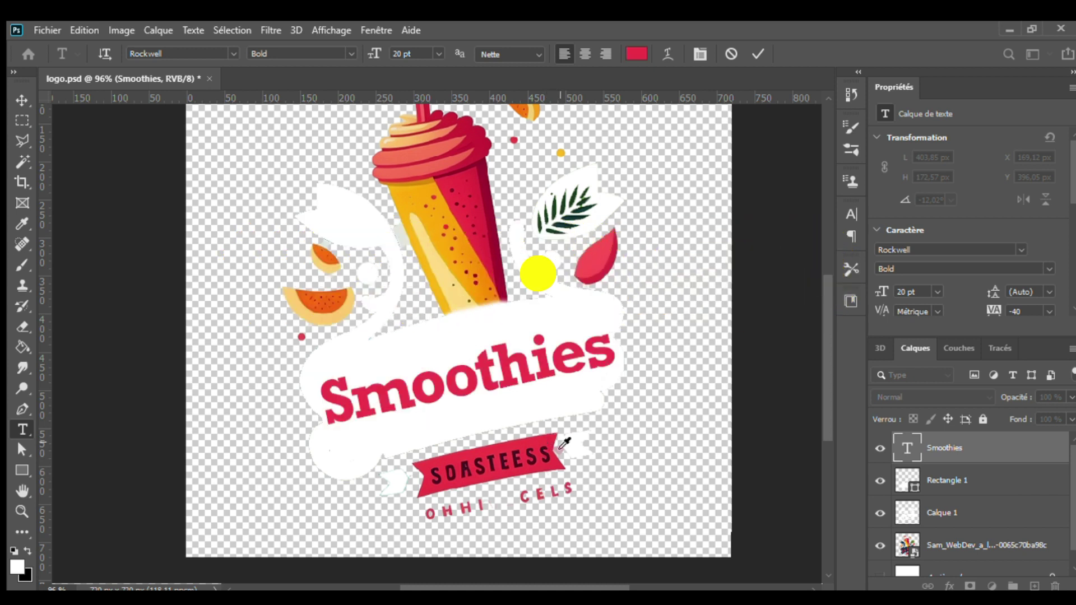
left_click(758, 54)
key("v")
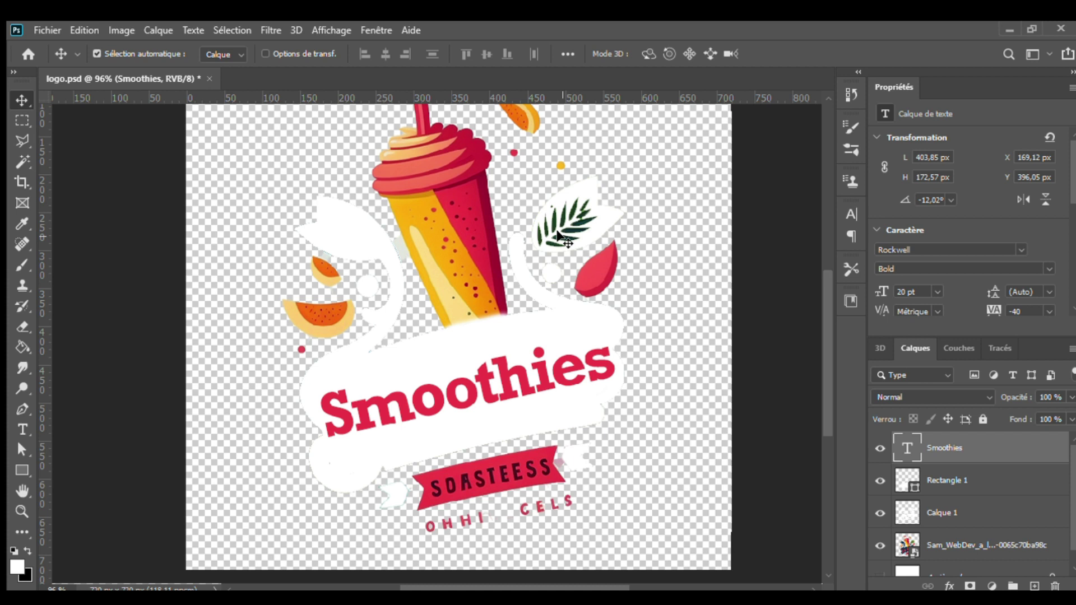
key("ctrl+s")
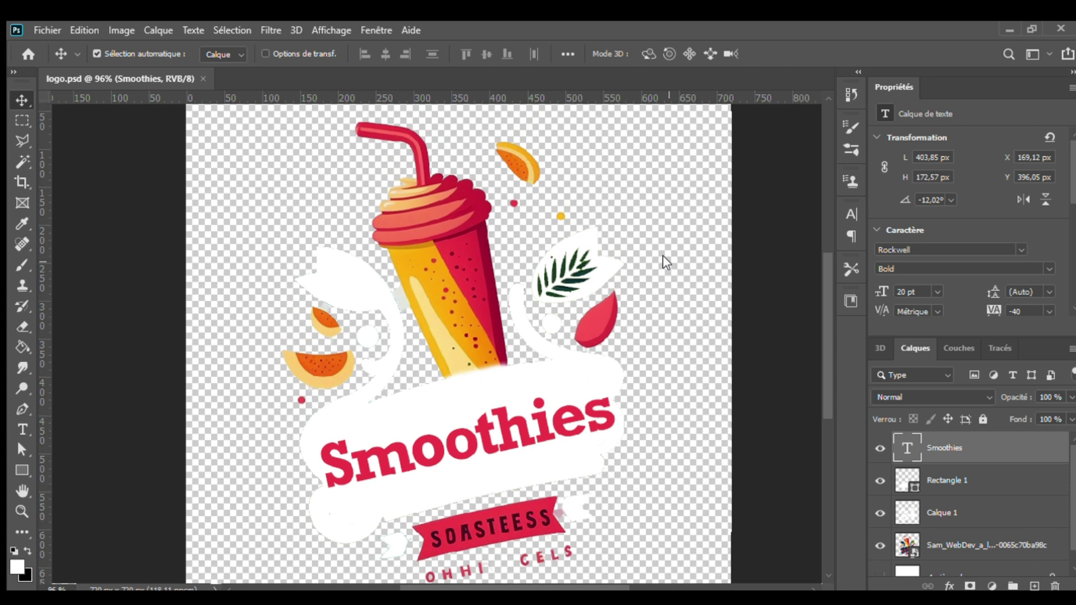
scroll(672, 255, "down", 1)
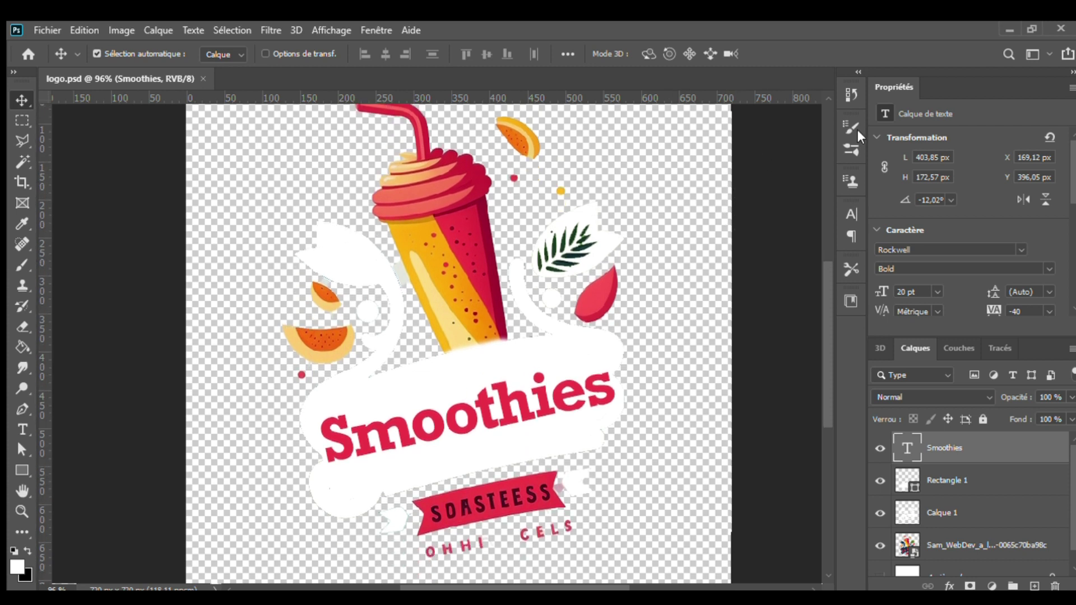
Open the Customizer's Header Builder Site Title & Logo panel showing the 105 logo width
left_click(273, 398)
scroll(273, 398, "up", 1)
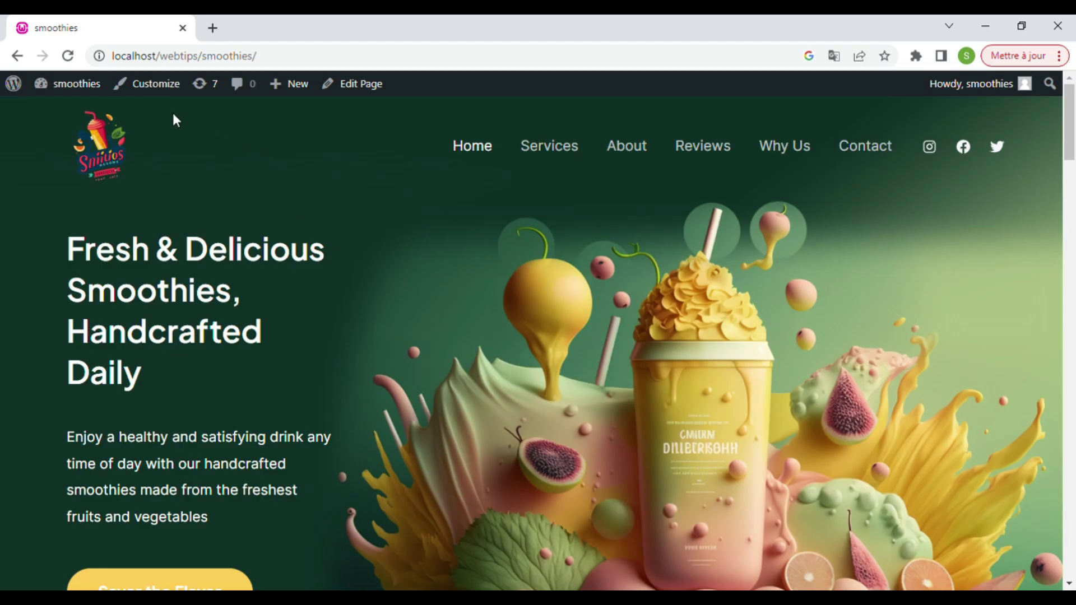
left_click(164, 91)
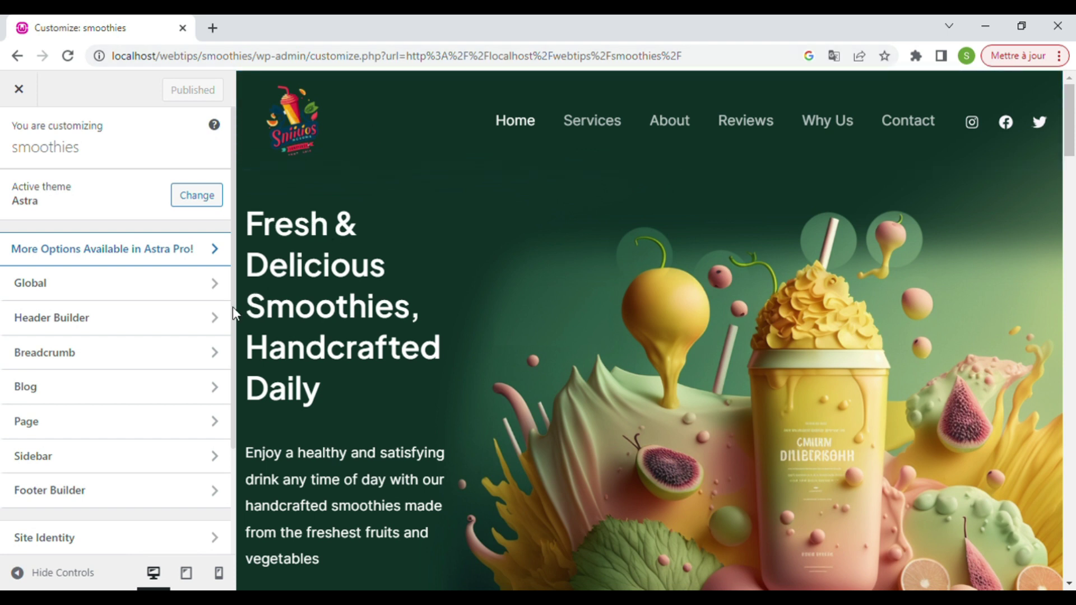
left_click(167, 323)
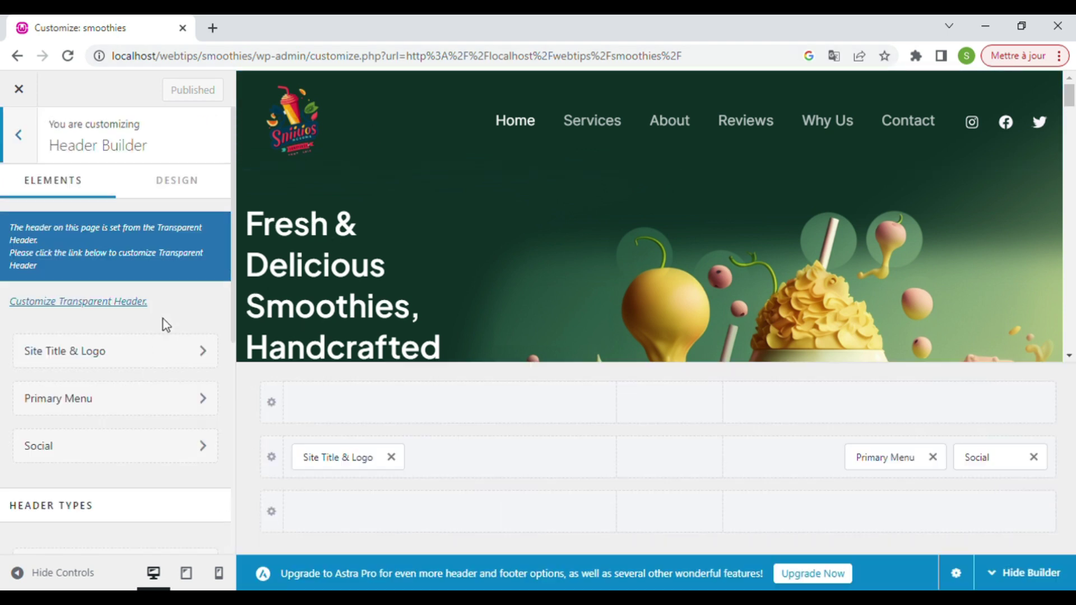
left_click(168, 363)
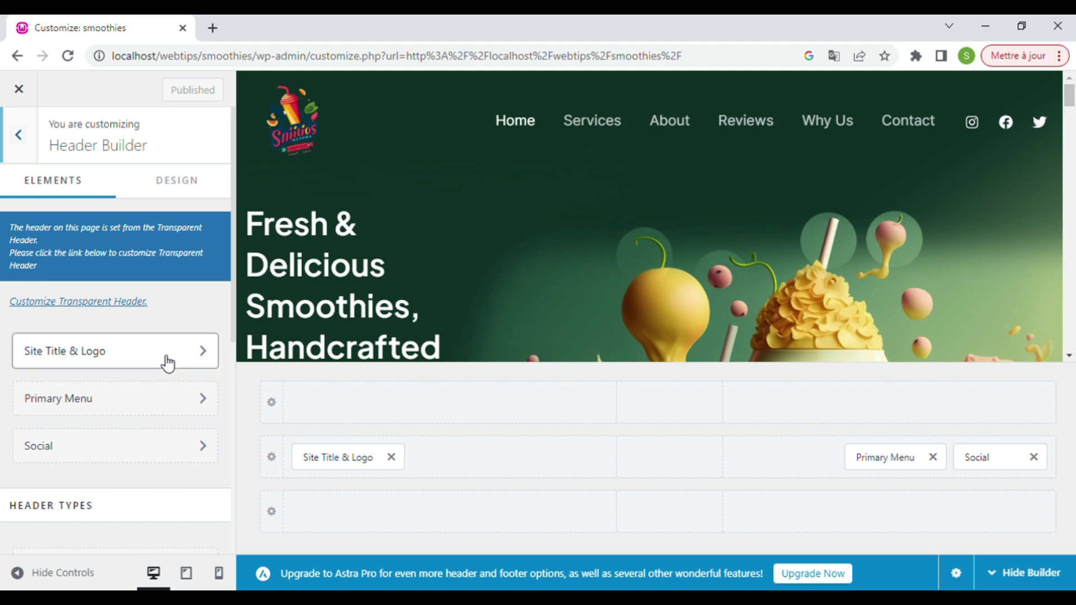
left_click(161, 356)
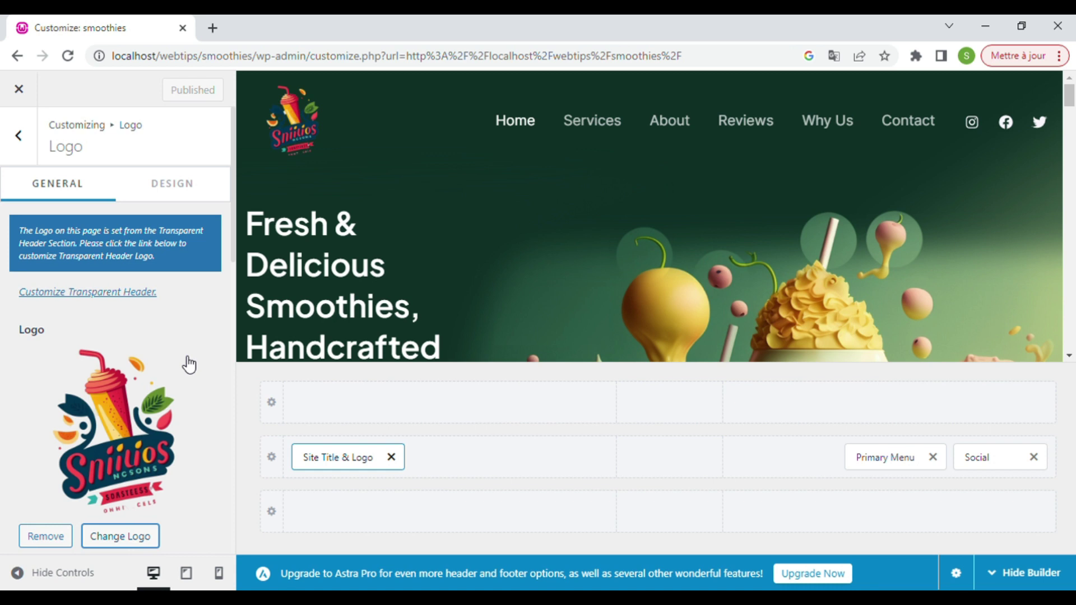
scroll(194, 406, "down", 5)
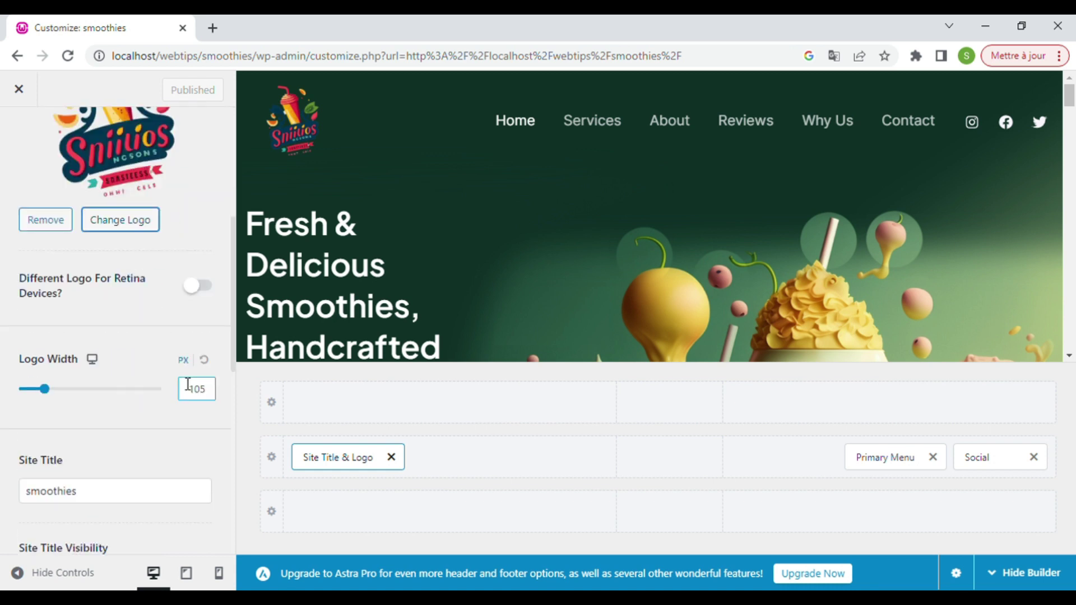
scroll(184, 403, "down", 2)
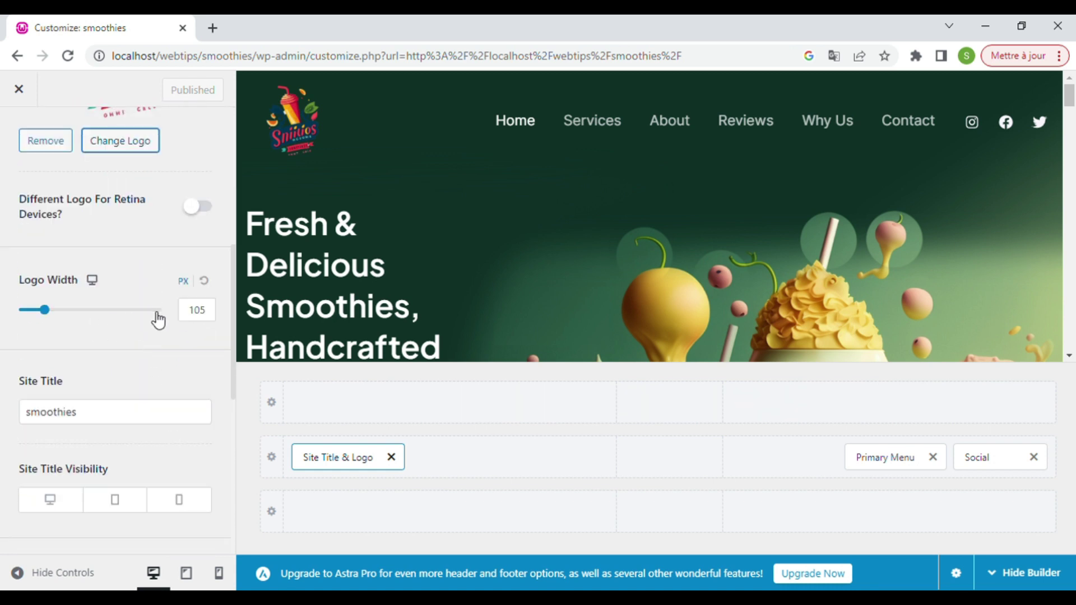
left_click(206, 320)
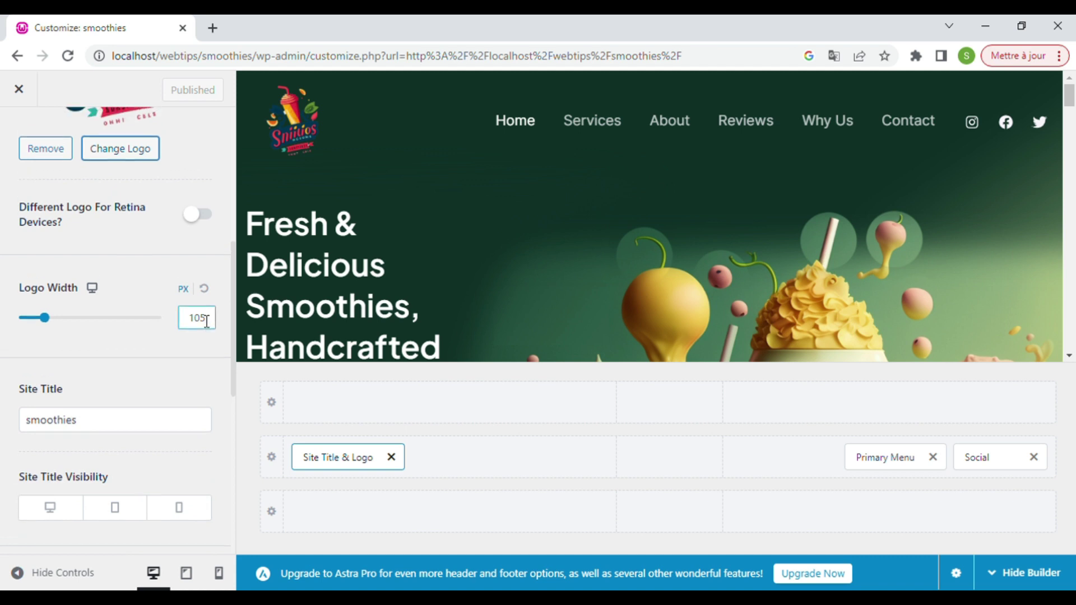
scroll(206, 320, "up", 5)
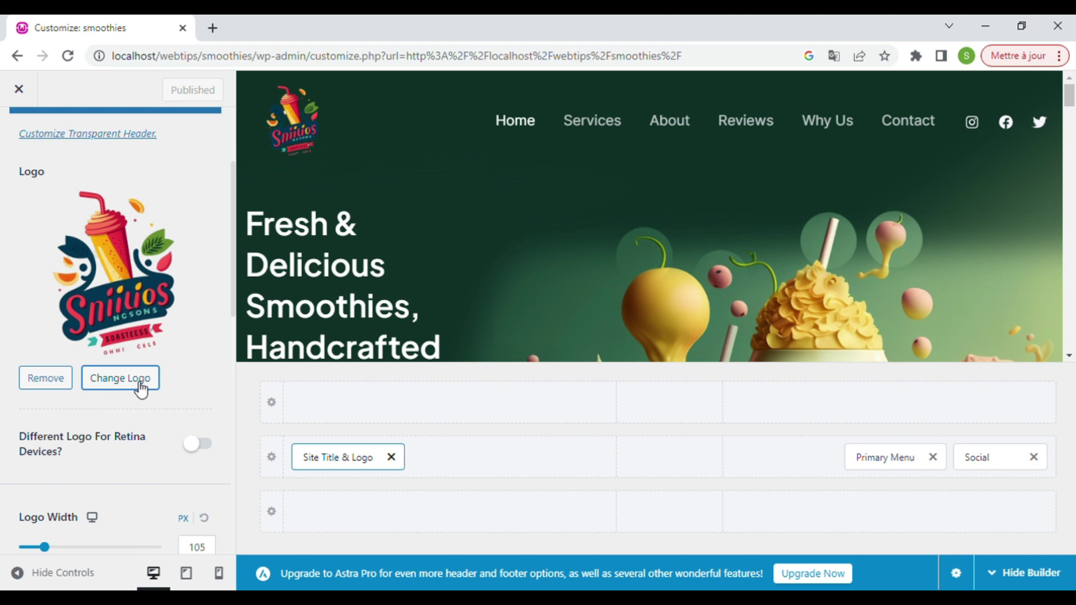
Upload logo2.png as the header logo and crop it to nearly the full image
left_click(140, 387)
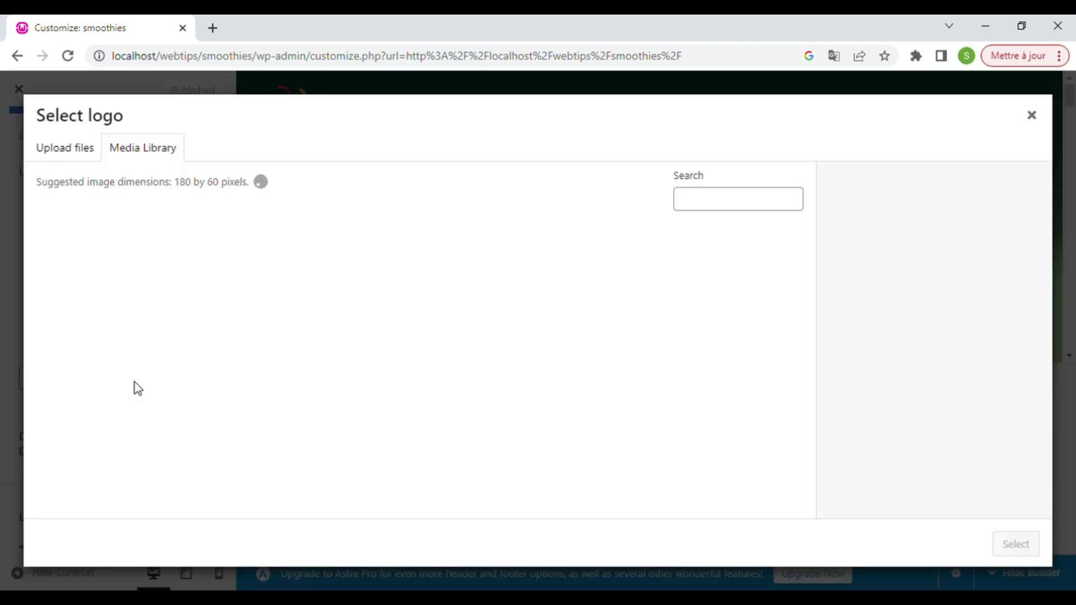
left_click(76, 158)
left_click(508, 355)
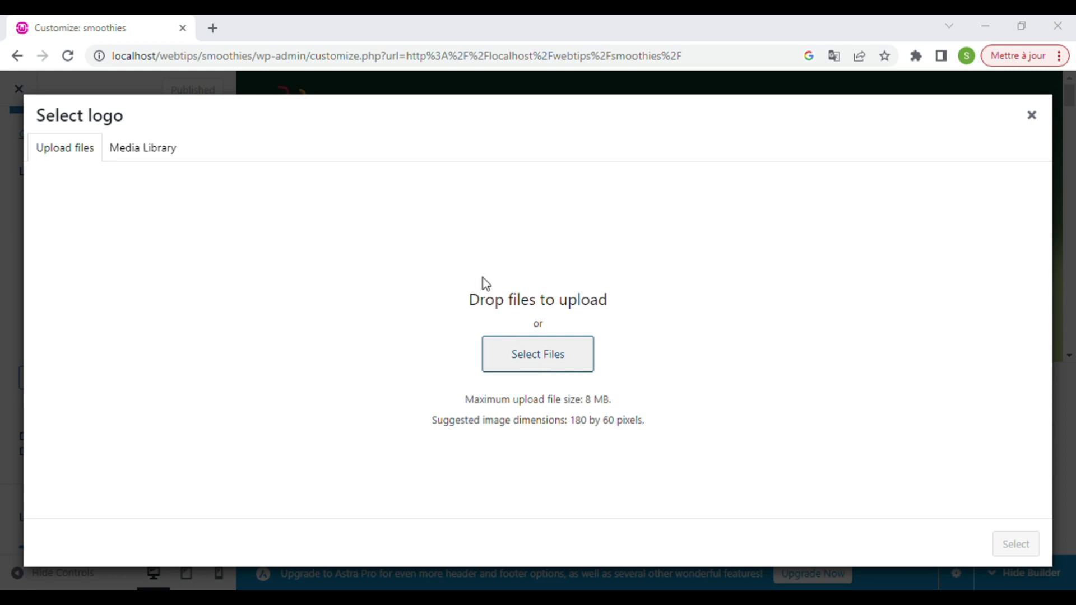
key("Escape")
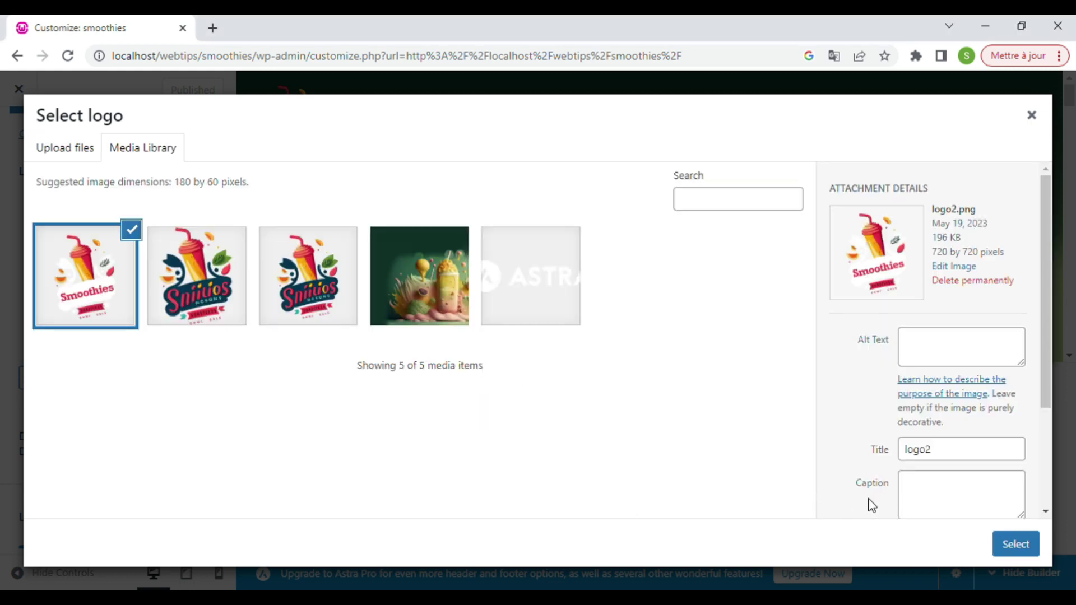
left_click(1015, 544)
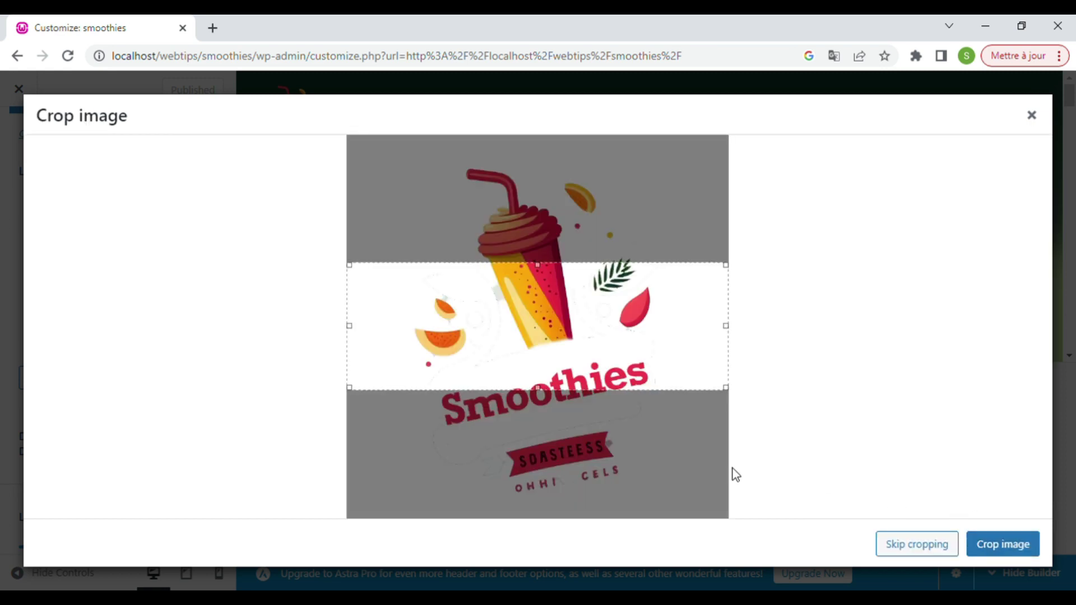
left_click_drag(541, 401, 565, 508)
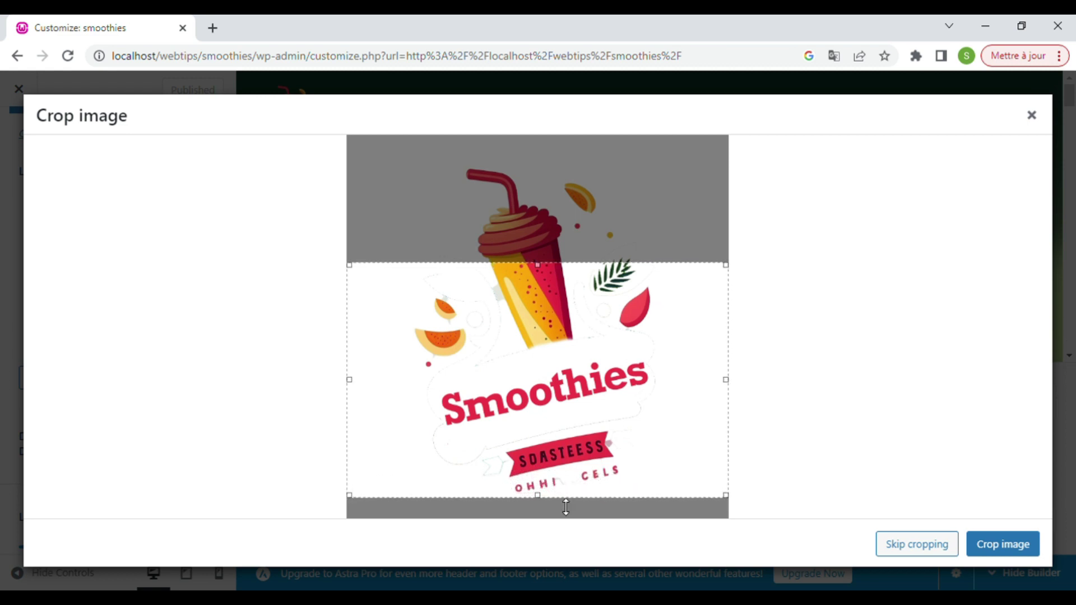
left_click_drag(539, 273, 540, 166)
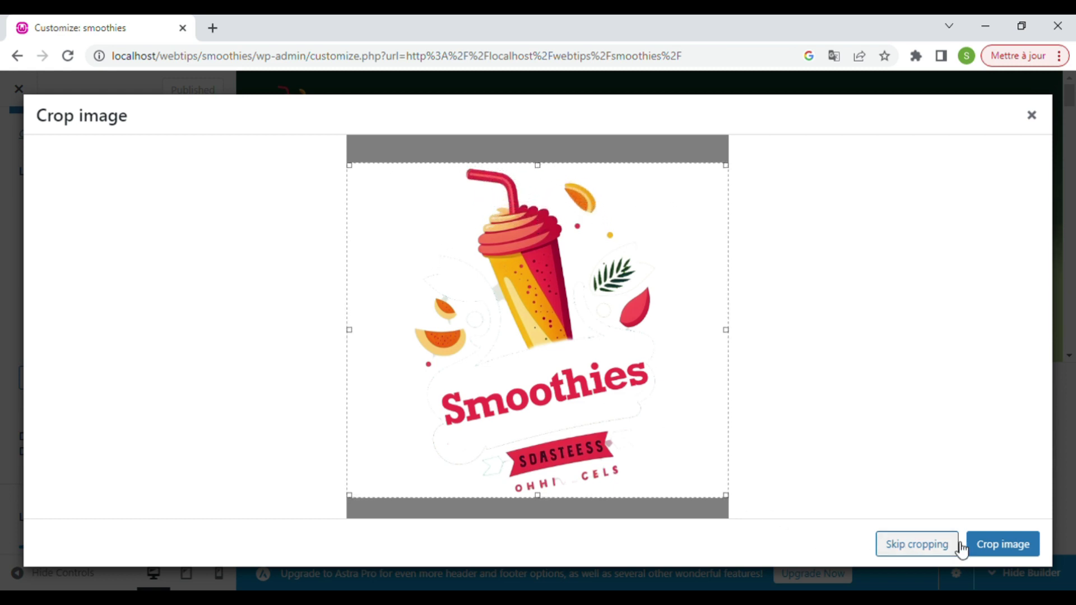
left_click(1009, 546)
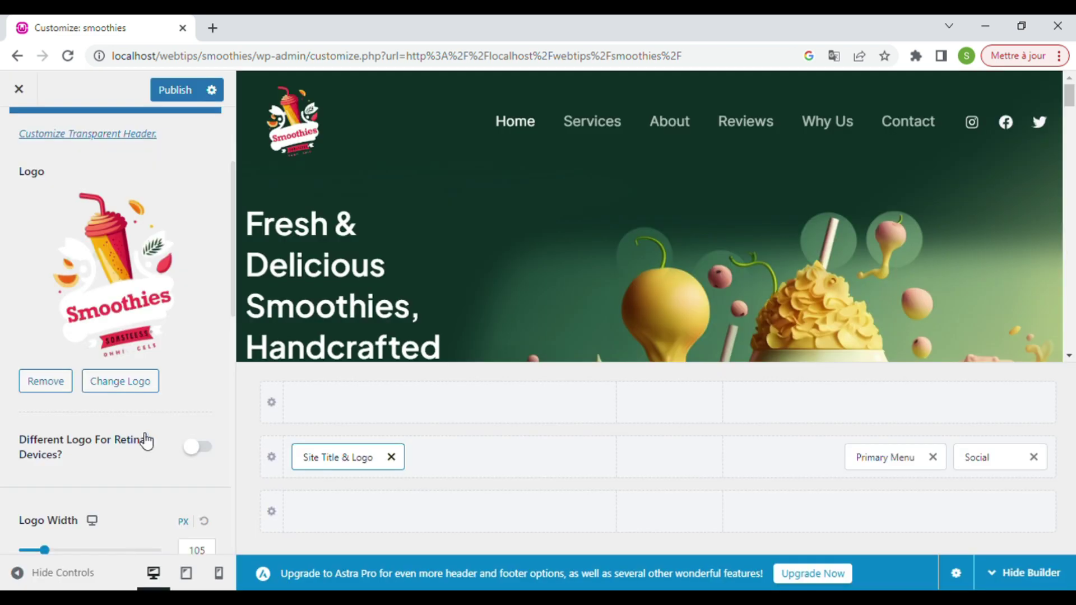